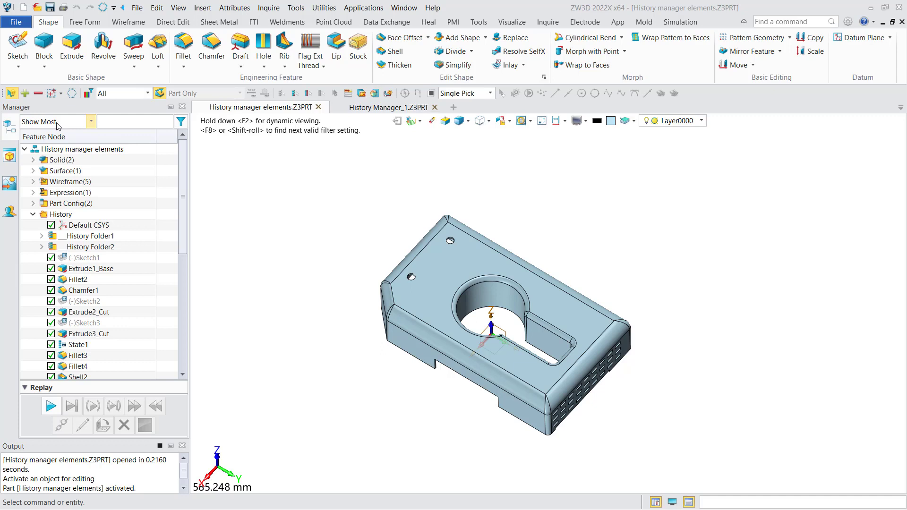
Filter the feature list with Show Sketches and switch it back to Show Most
{"action": "left_click", "coordinate": [64, 122]}
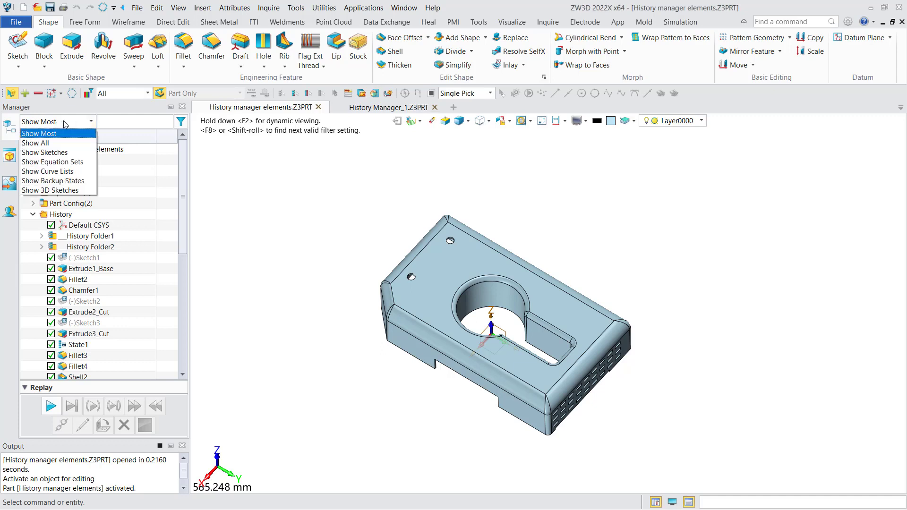
{"action": "left_click", "coordinate": [45, 152]}
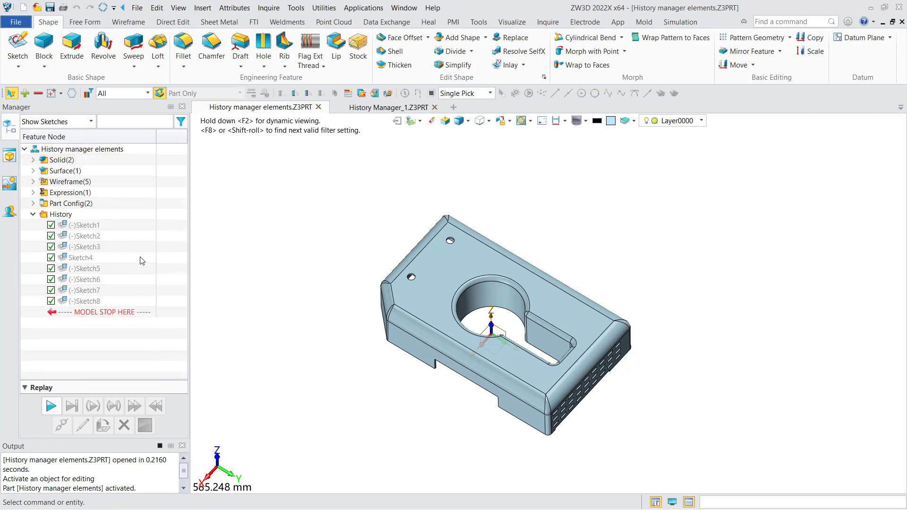
{"action": "left_click", "coordinate": [86, 122]}
{"action": "left_click", "coordinate": [71, 134]}
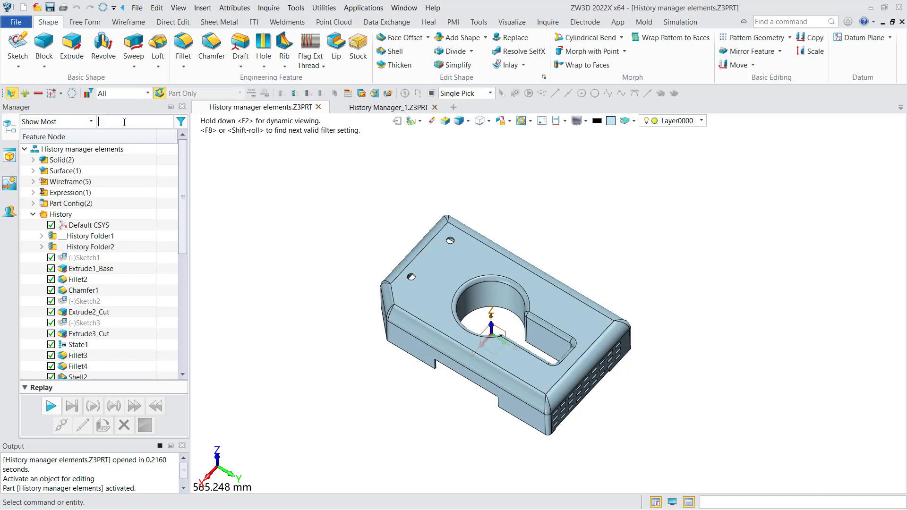
Search the feature list for "extrude" and clear the search text
{"action": "type", "text": "extrude"}
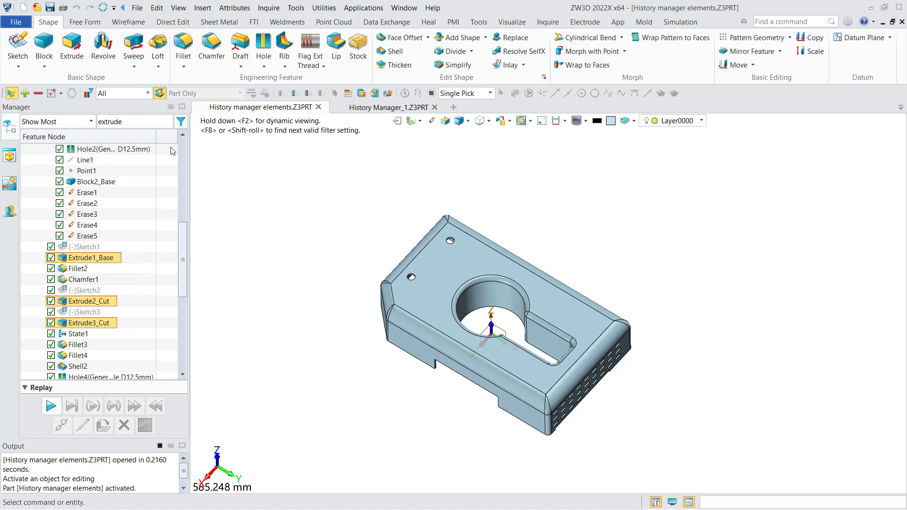
{"action": "double_click", "coordinate": [110, 122]}
{"action": "key", "text": "BackSpace"}
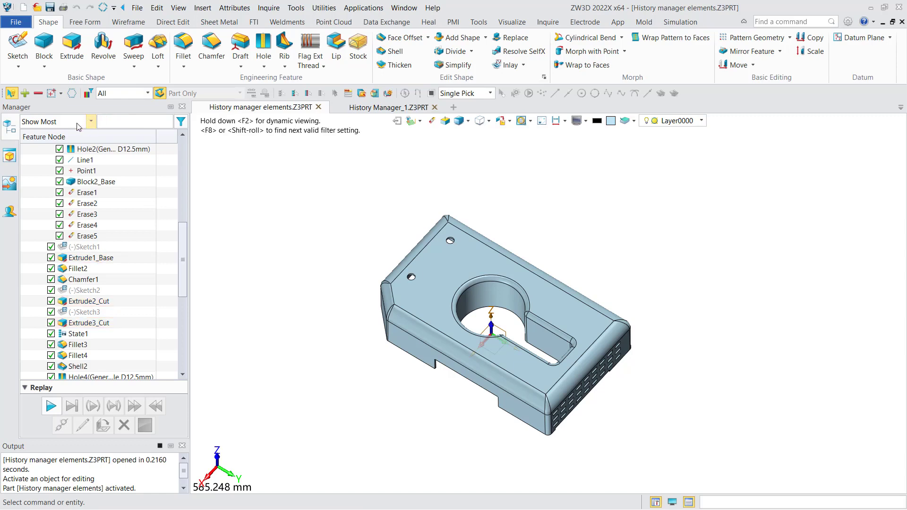
Collapse the Solid, Surface, Wireframe, Expression and Part Config groups in the feature tree
{"action": "scroll", "coordinate": [179, 179], "scroll_direction": "up", "scroll_amount": 5}
{"action": "scroll", "coordinate": [180, 160], "scroll_direction": "up", "scroll_amount": 3}
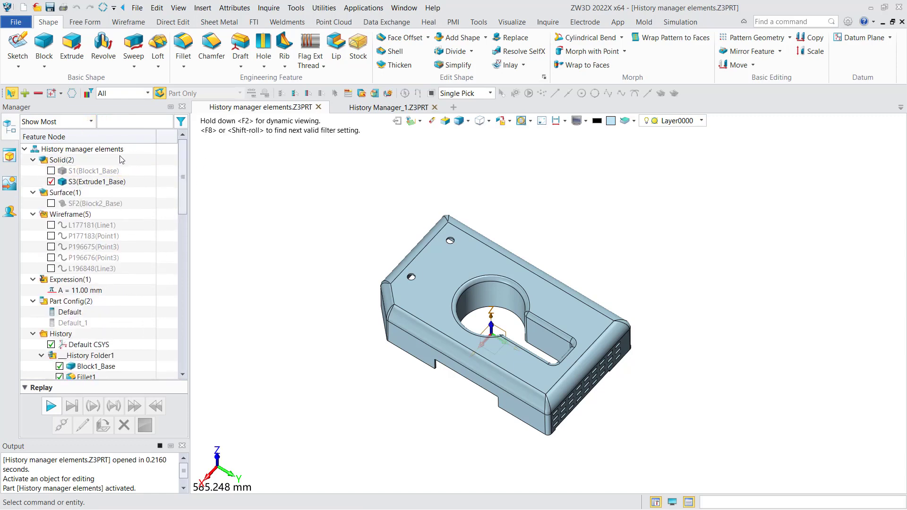
{"action": "left_click", "coordinate": [33, 160]}
{"action": "left_click", "coordinate": [33, 170]}
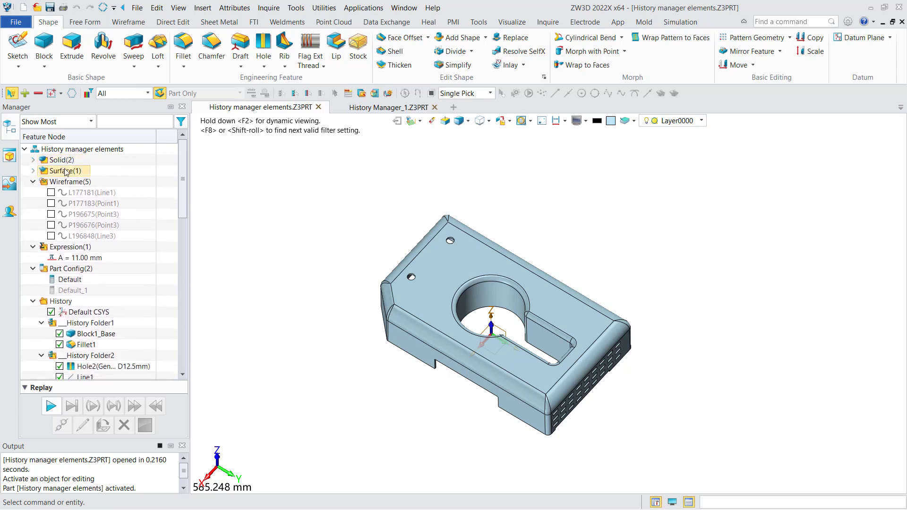
{"action": "left_click", "coordinate": [33, 182]}
{"action": "left_click", "coordinate": [33, 192]}
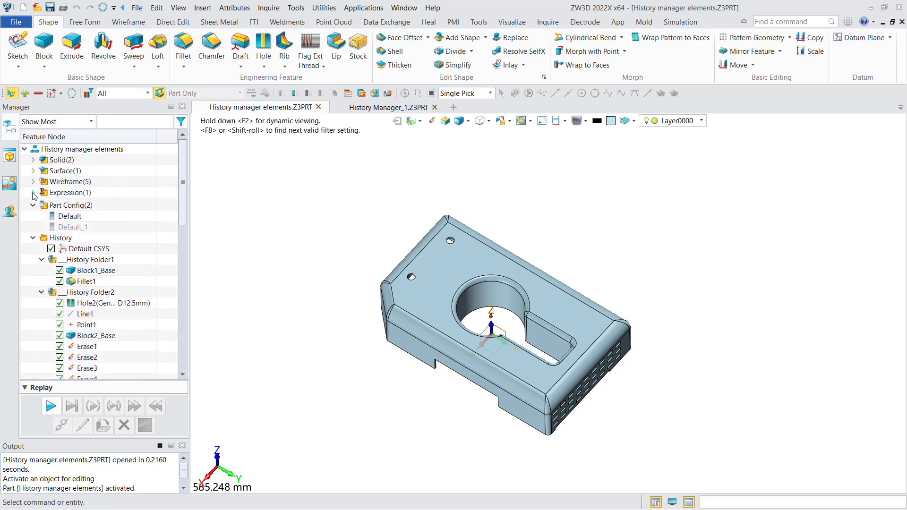
{"action": "left_click", "coordinate": [33, 203]}
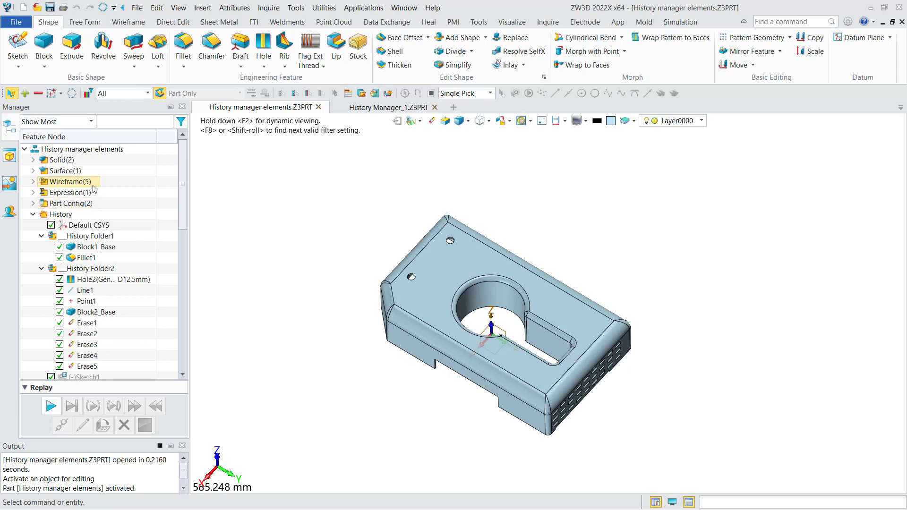
Toggle the visibility of solid S3(Extrude1_Base) off and on twice, leaving it shown
{"action": "right_click", "coordinate": [64, 161]}
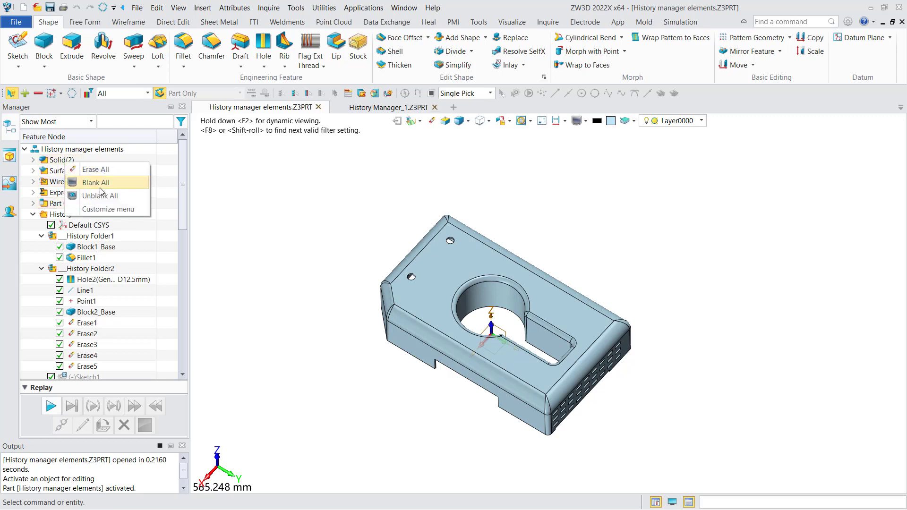
{"action": "left_click", "coordinate": [76, 182]}
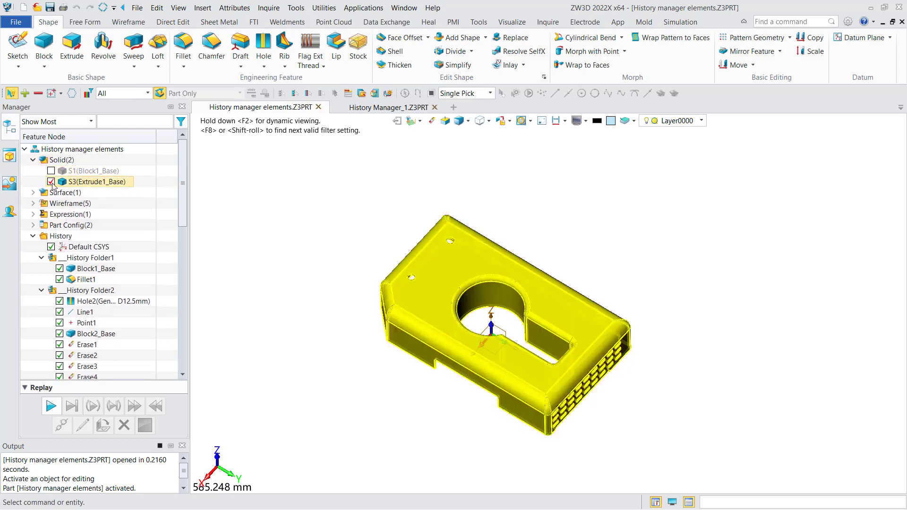
{"action": "left_click", "coordinate": [51, 182]}
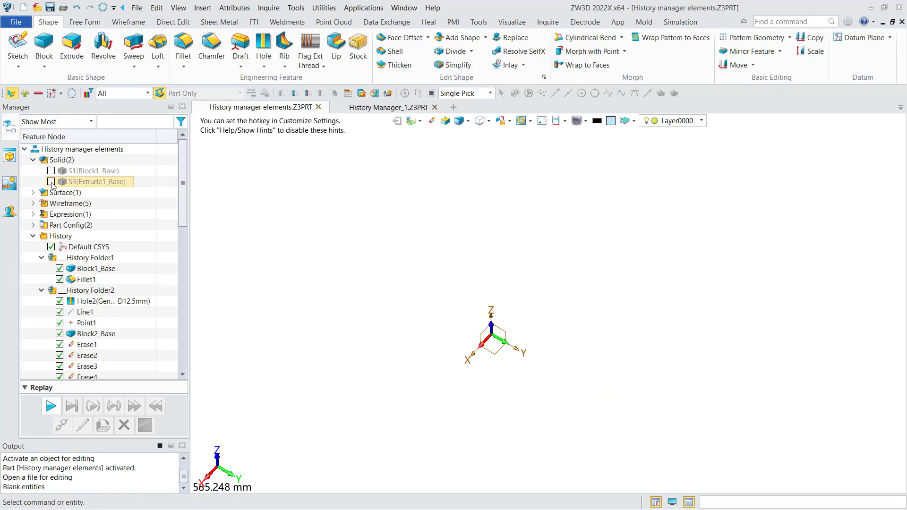
{"action": "left_click", "coordinate": [51, 182]}
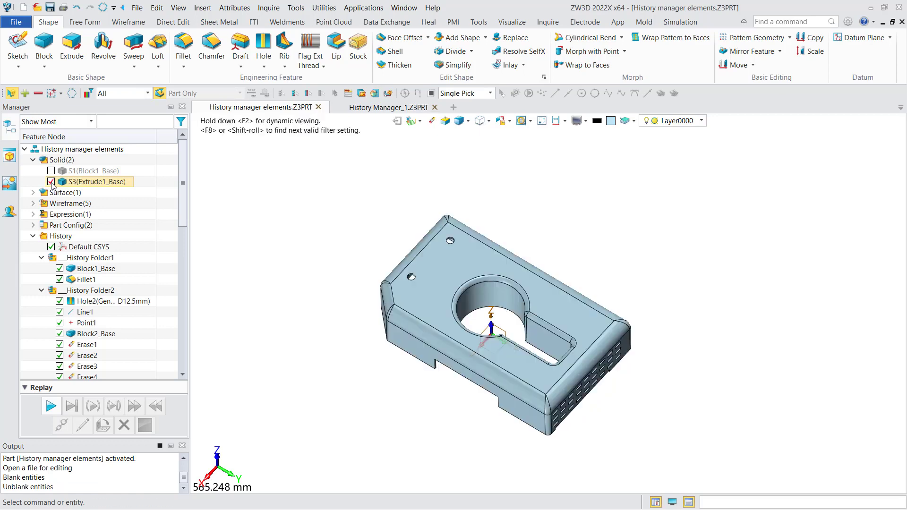
{"action": "left_click", "coordinate": [51, 182]}
{"action": "left_click", "coordinate": [51, 182]}
{"action": "middle_click_drag", "start_coordinate": [308, 251], "coordinate": [291, 242]}
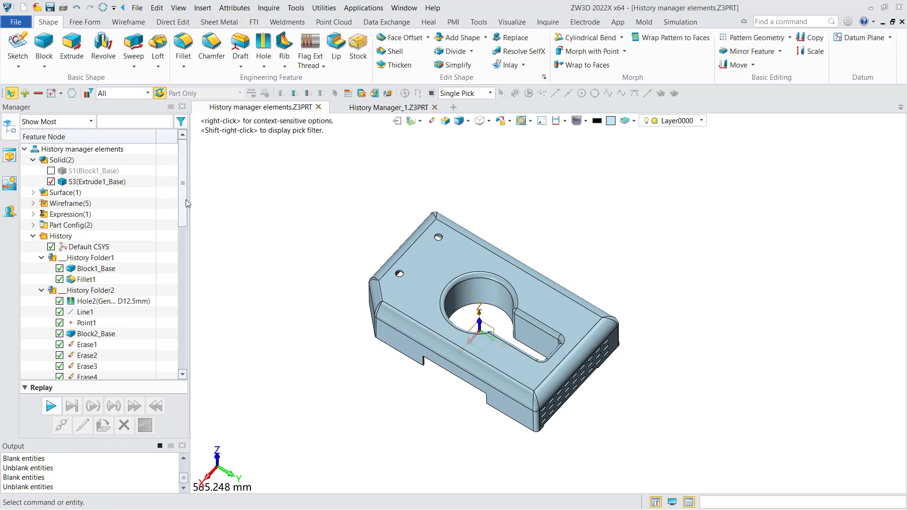
Replay the part history one operation at a time from Default CSYS through Fillet1, and run the remaining operations to the end
{"action": "scroll", "coordinate": [185, 199], "scroll_direction": "down", "scroll_amount": 2}
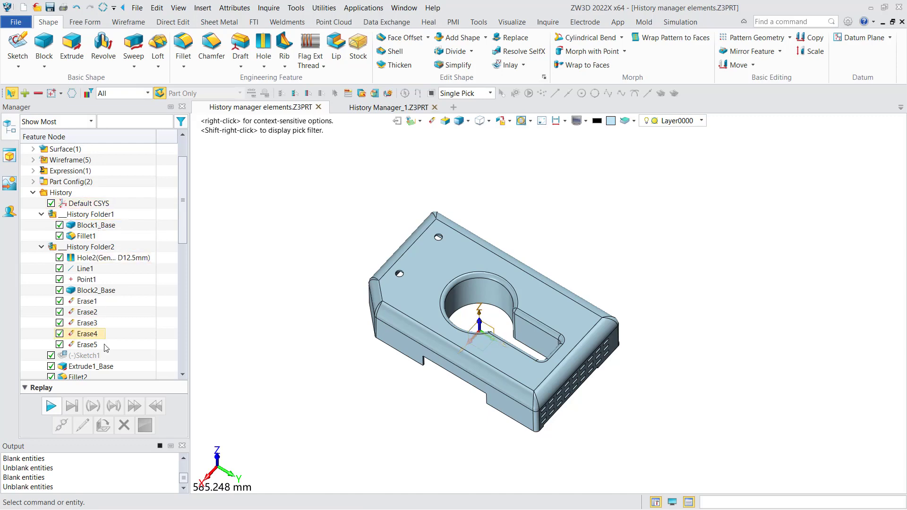
{"action": "left_click_drag", "start_coordinate": [185, 228], "coordinate": [183, 262]}
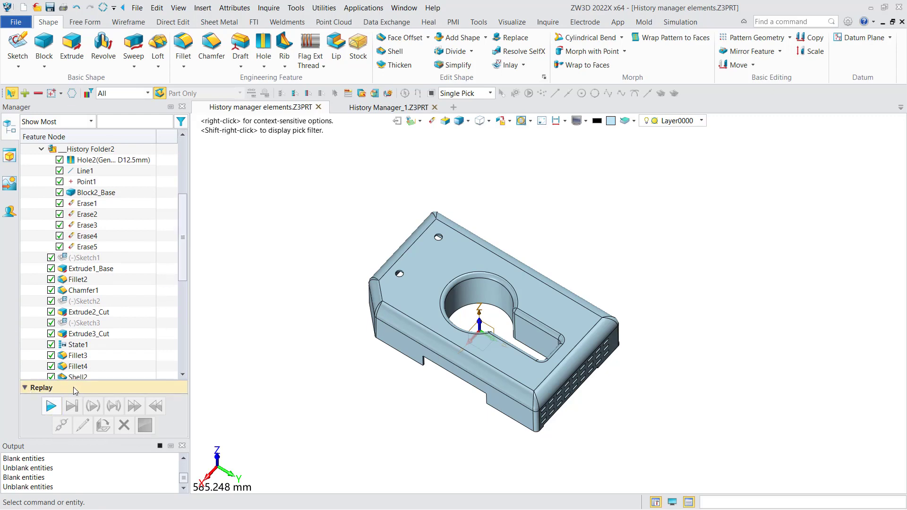
{"action": "left_click", "coordinate": [51, 406]}
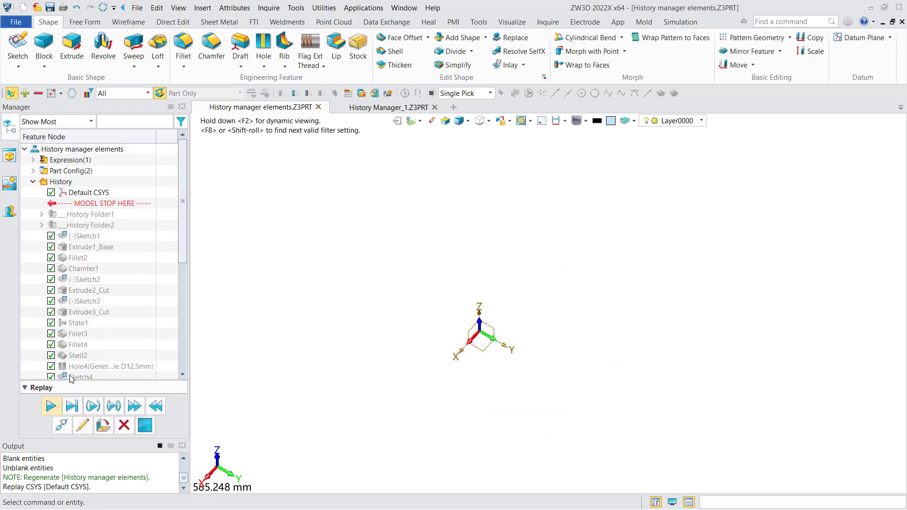
{"action": "left_click", "coordinate": [51, 406]}
{"action": "left_click", "coordinate": [51, 406]}
{"action": "left_click", "coordinate": [51, 406]}
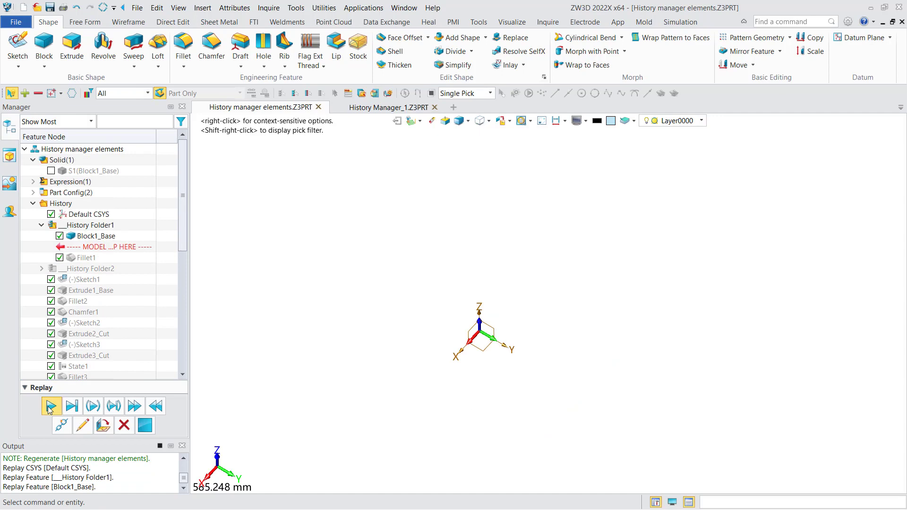
{"action": "left_click", "coordinate": [51, 407]}
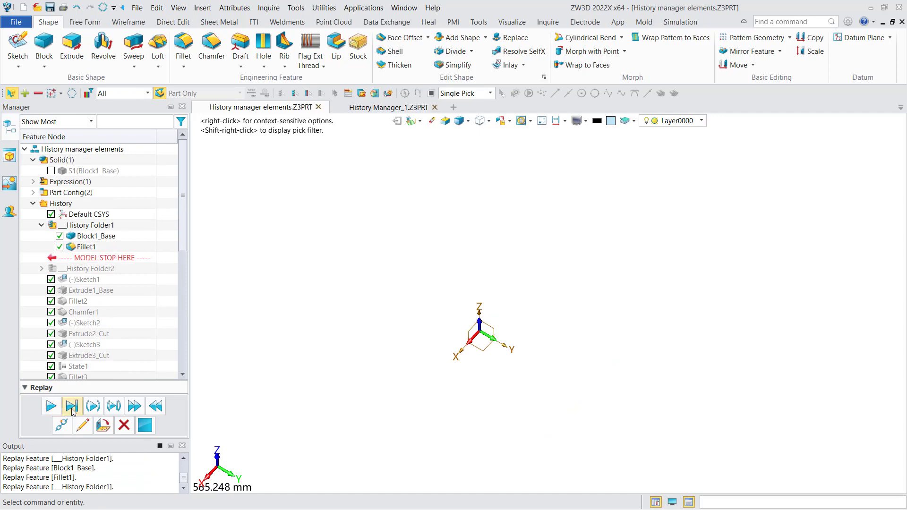
{"action": "left_click", "coordinate": [71, 407]}
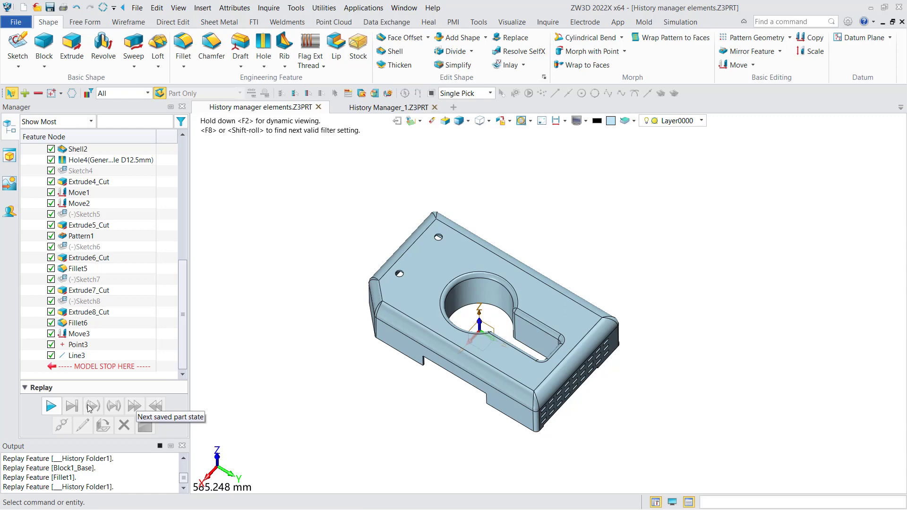
Restart the history replay and advance by saved part states, through State1 to the end of the history
{"action": "left_click", "coordinate": [52, 406]}
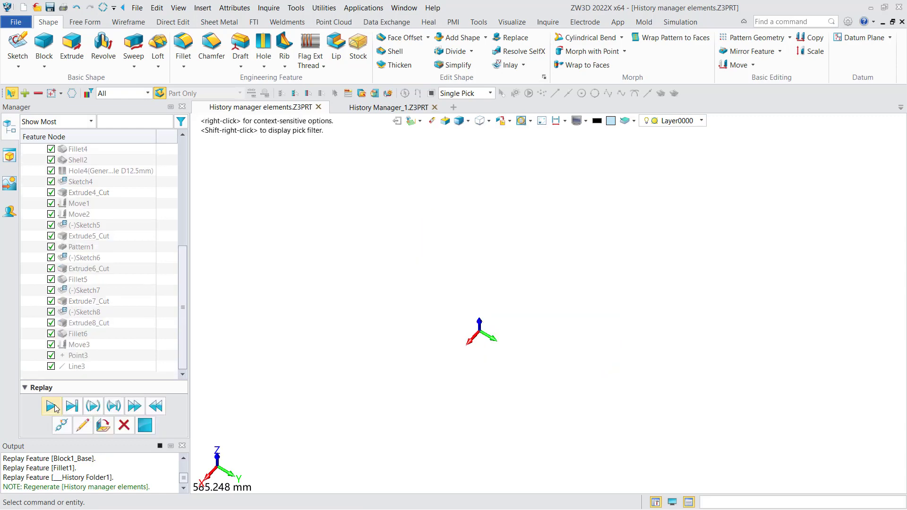
{"action": "left_click", "coordinate": [134, 407]}
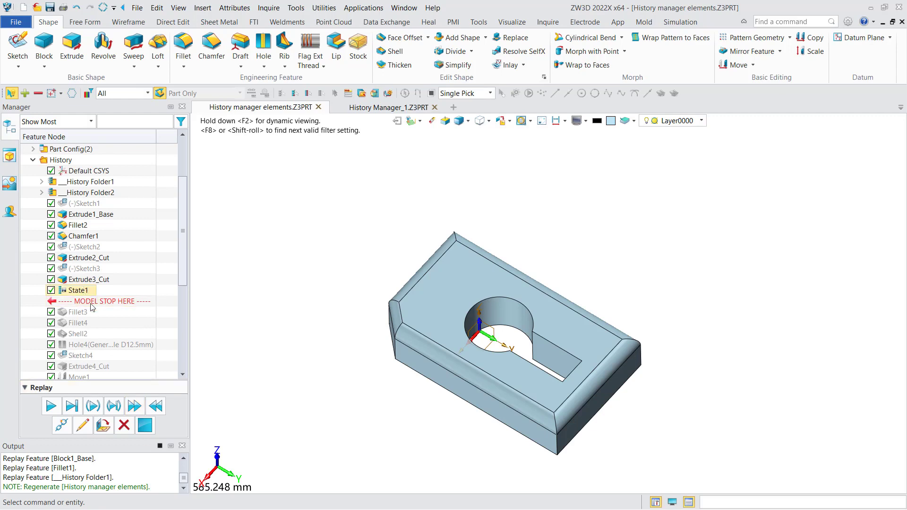
{"action": "left_click", "coordinate": [136, 406]}
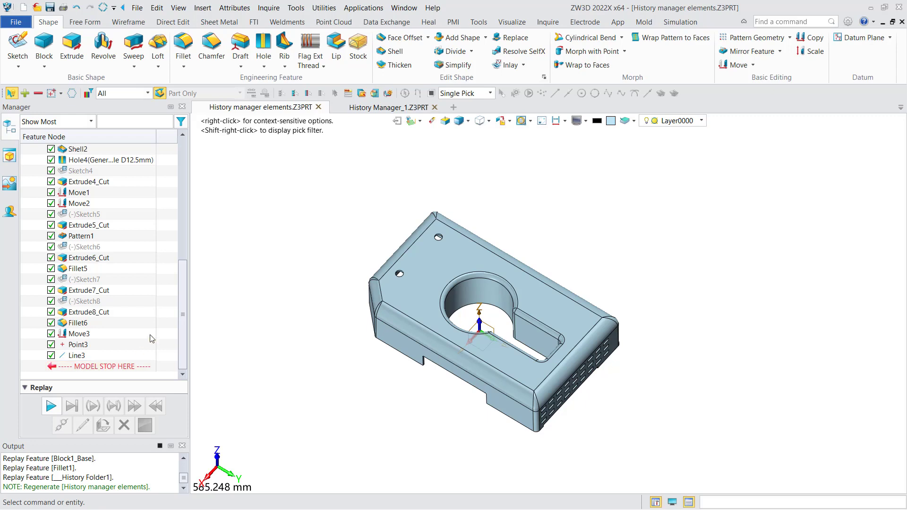
Switch to the History Manager_1.Z3PRT part
{"action": "left_click_drag", "start_coordinate": [182, 313], "coordinate": [193, 184]}
{"action": "middle_click_drag", "start_coordinate": [310, 258], "coordinate": [303, 250]}
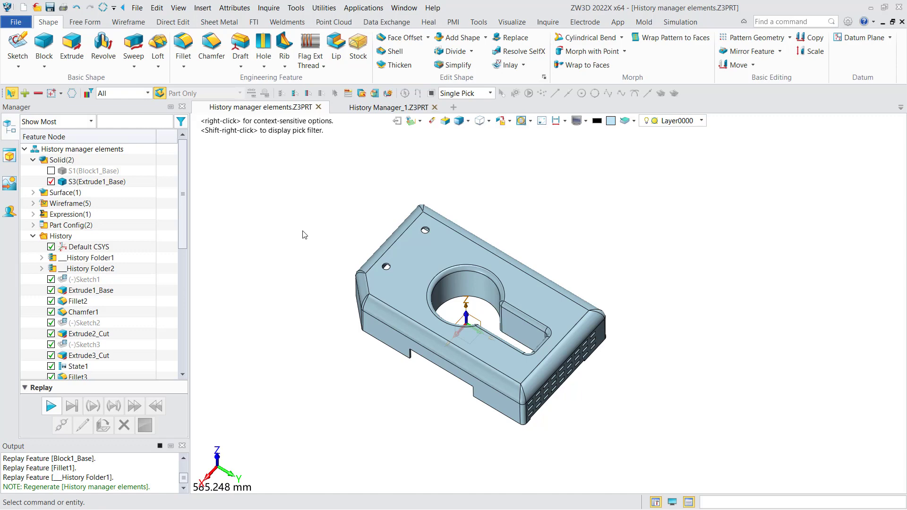
{"action": "left_click", "coordinate": [393, 108]}
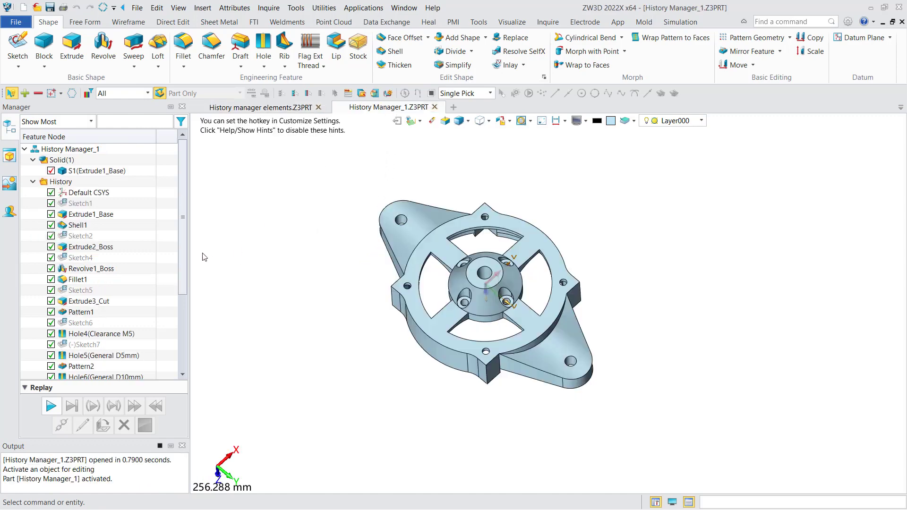
Suppress Fillet2 and Mirror2 in the part history, and unsuppress both features again
{"action": "left_click_drag", "start_coordinate": [184, 257], "coordinate": [181, 349]}
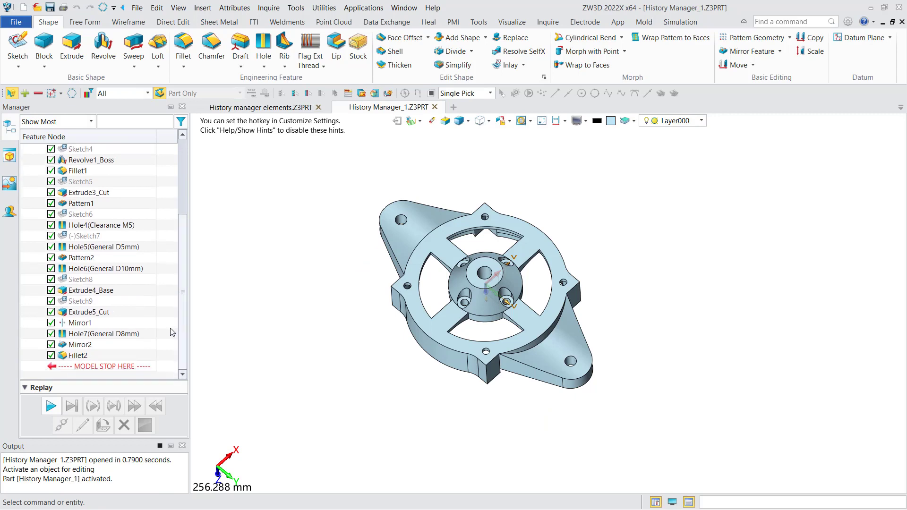
{"action": "right_click", "coordinate": [80, 357]}
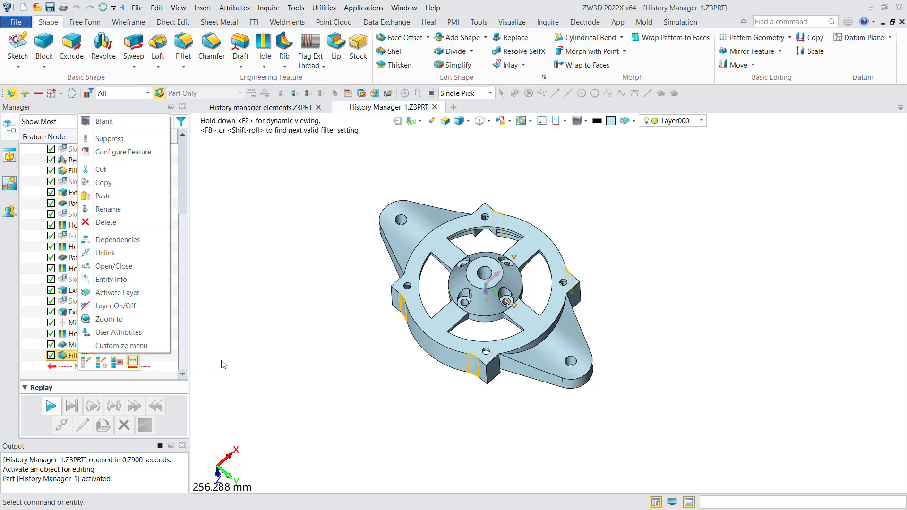
{"action": "left_click", "coordinate": [125, 139]}
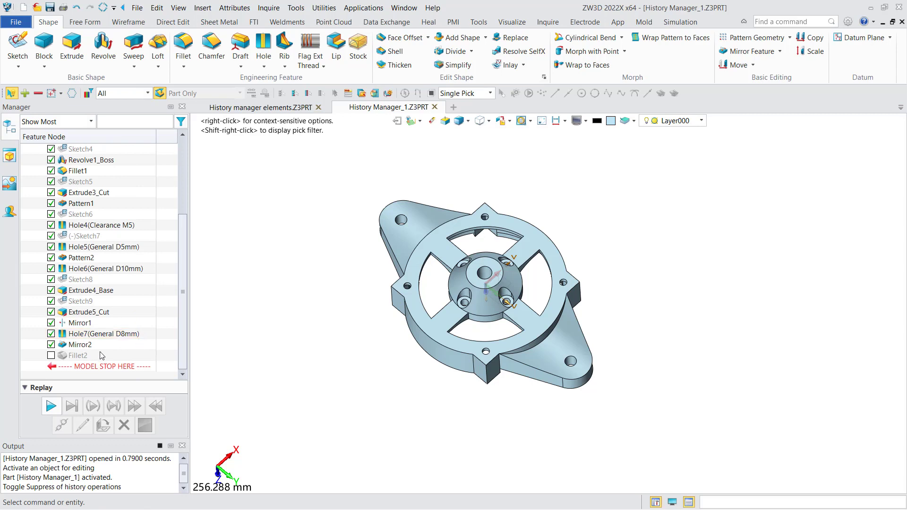
{"action": "left_click", "coordinate": [51, 345]}
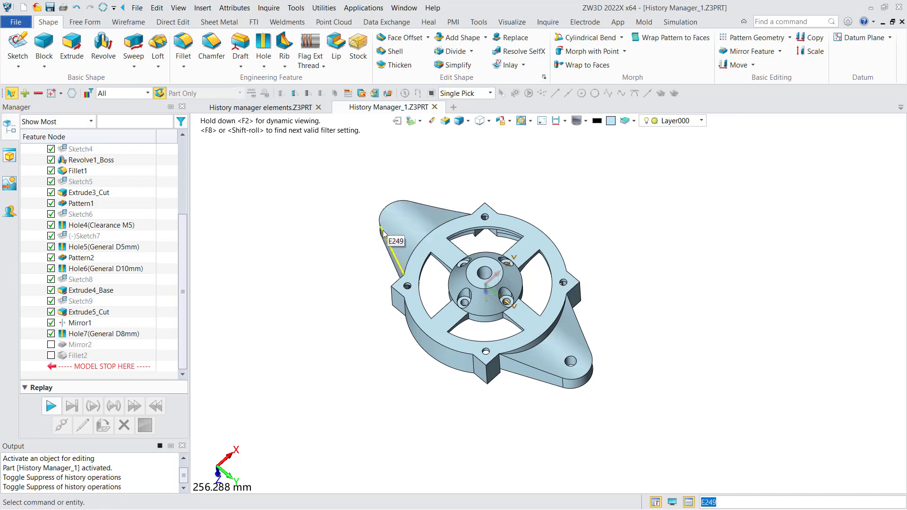
{"action": "left_click", "coordinate": [51, 344]}
{"action": "right_click", "coordinate": [68, 357]}
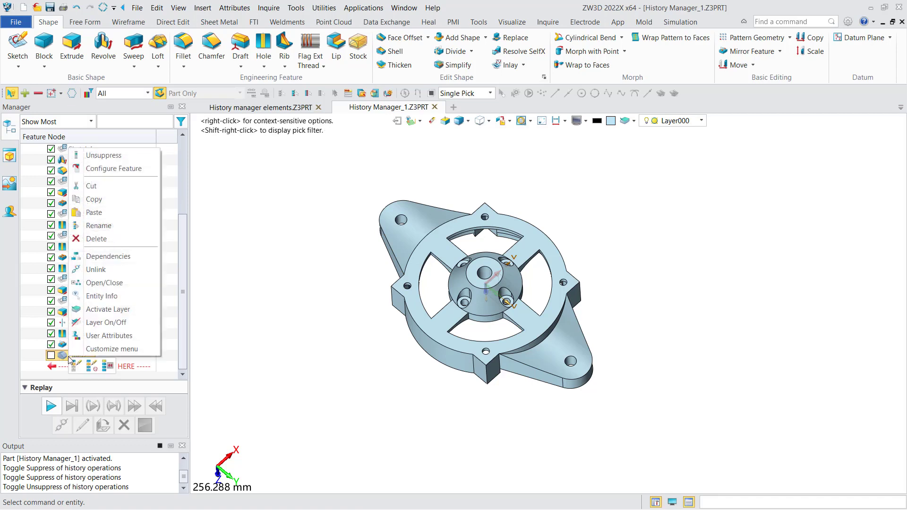
{"action": "left_click", "coordinate": [110, 162]}
Examine the parent and child operations in the feature dependencies of Sketch8, and close the dialog
{"action": "mouse_move", "coordinate": [360, 356]}
{"action": "right_mouse_down"}
{"action": "mouse_move", "coordinate": [374, 346]}
{"action": "mouse_move", "coordinate": [363, 343]}
{"action": "right_mouse_up"}
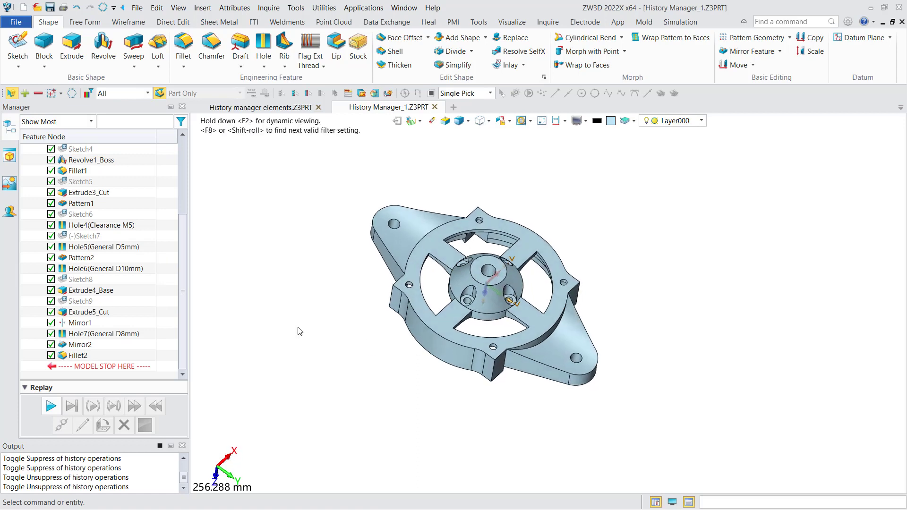
{"action": "right_click", "coordinate": [87, 284]}
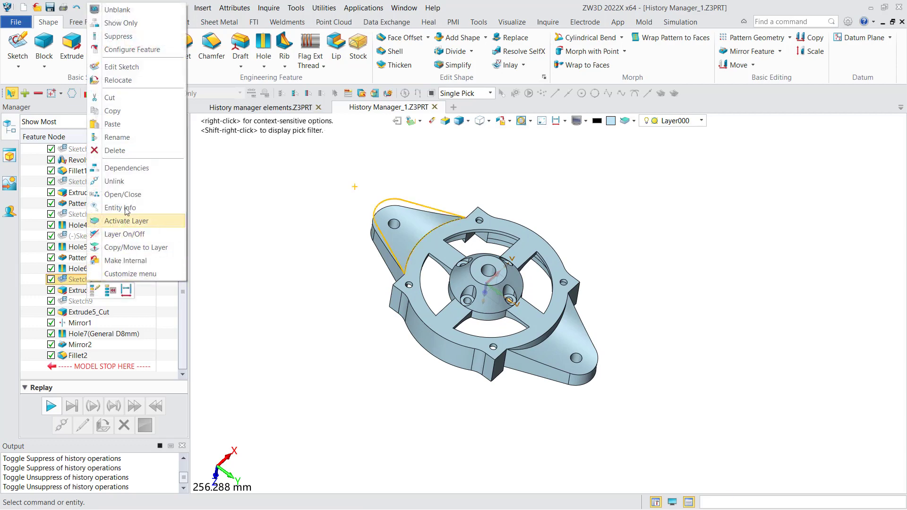
{"action": "left_click", "coordinate": [126, 168]}
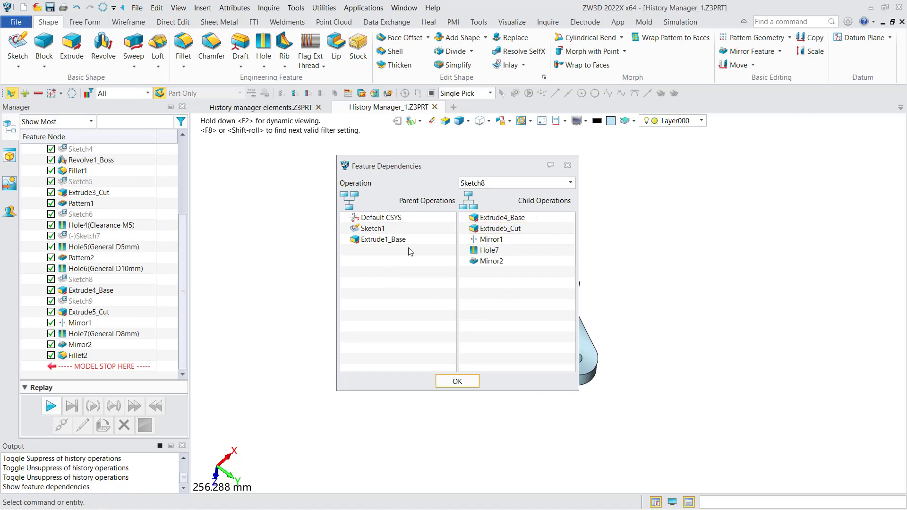
{"action": "left_click", "coordinate": [457, 382]}
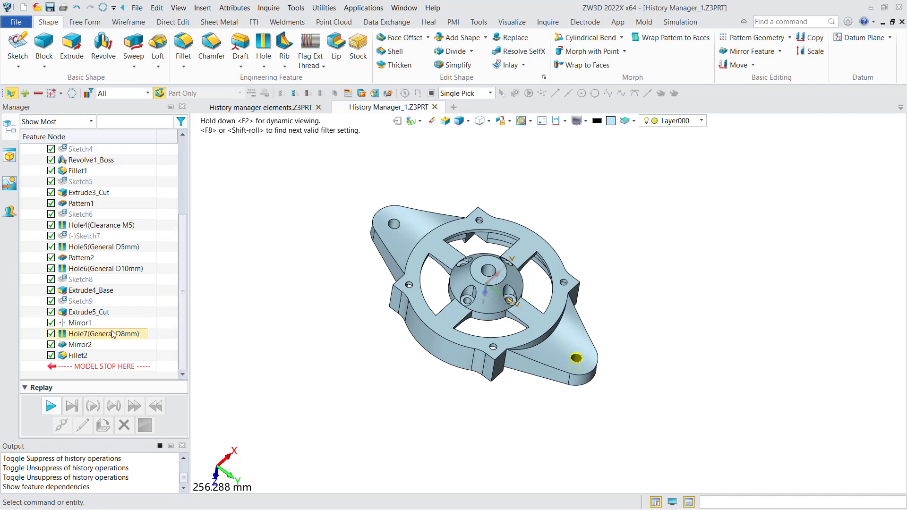
Zoom to Hole7 from the part history to locate it on the model, and return to a wider view
{"action": "right_click", "coordinate": [102, 334]}
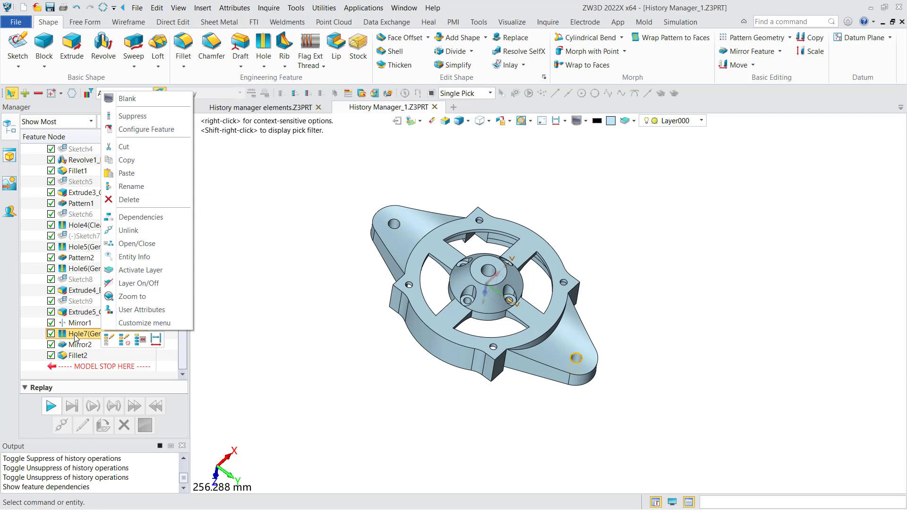
{"action": "left_click", "coordinate": [133, 298]}
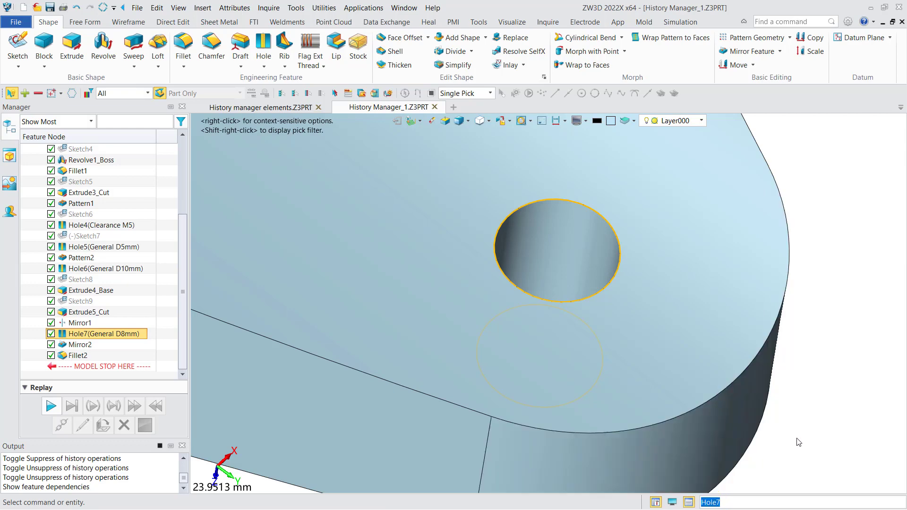
{"action": "scroll", "coordinate": [668, 356], "scroll_direction": "down", "scroll_amount": 8}
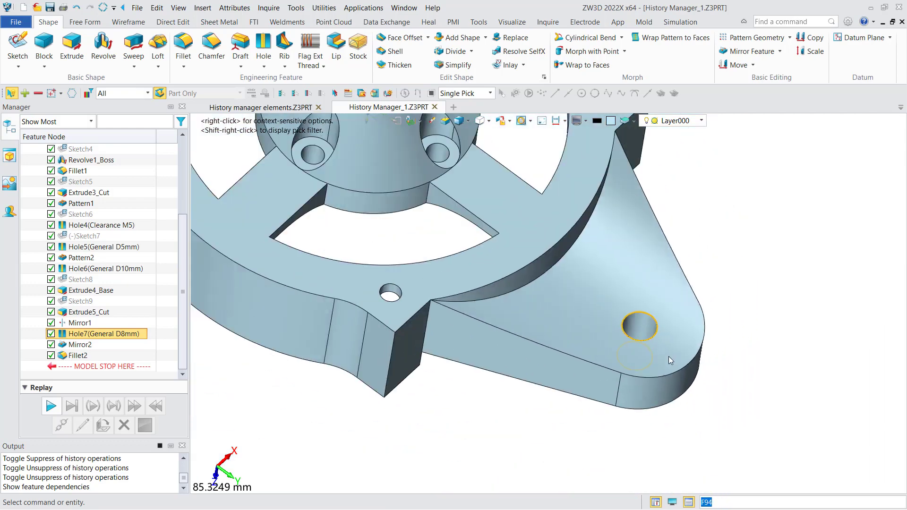
{"action": "middle_click_drag", "start_coordinate": [664, 356], "coordinate": [657, 371]}
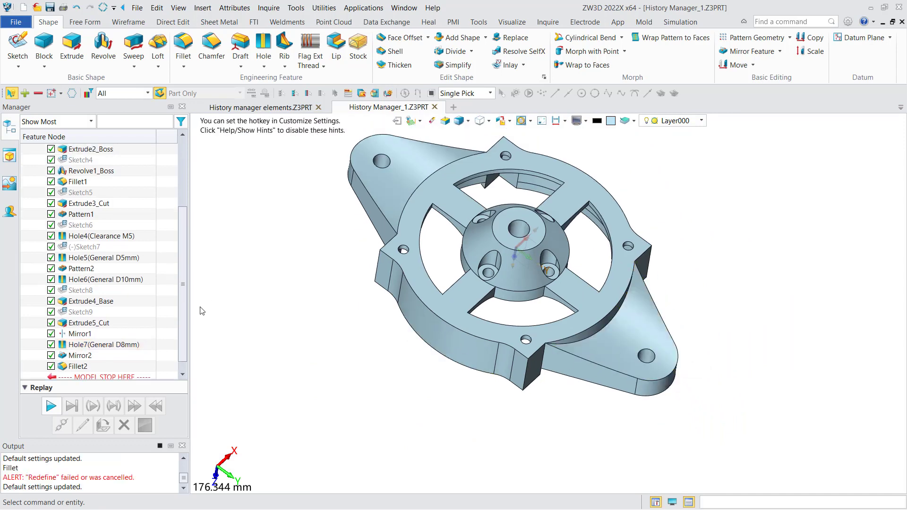
{"action": "right_click", "coordinate": [95, 348]}
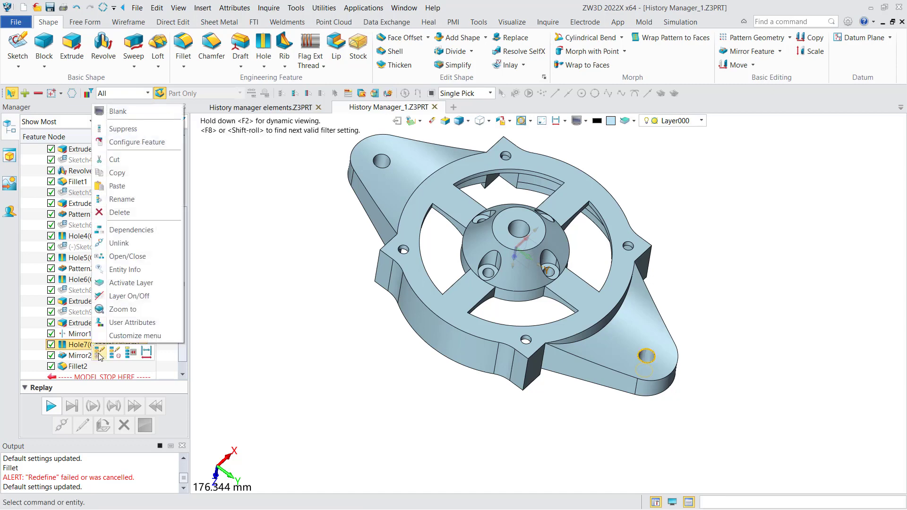
{"action": "left_click", "coordinate": [99, 354]}
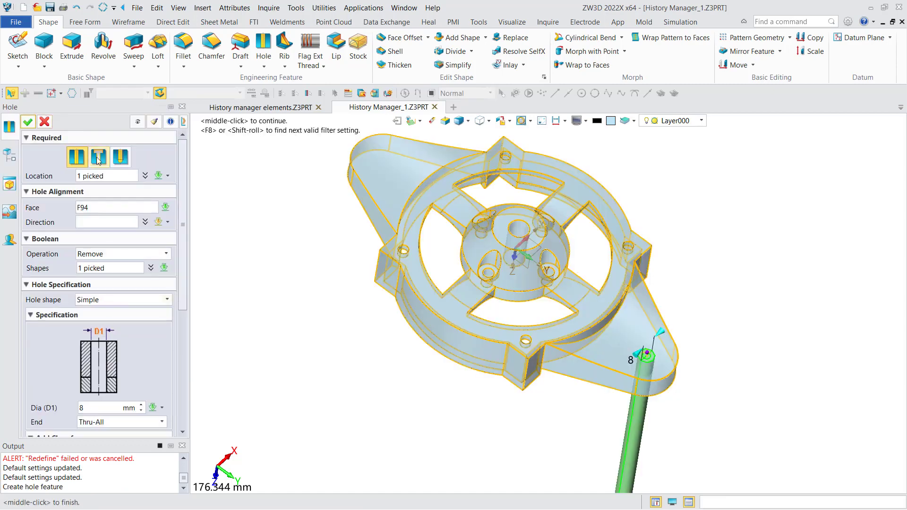
{"action": "left_click", "coordinate": [48, 123]}
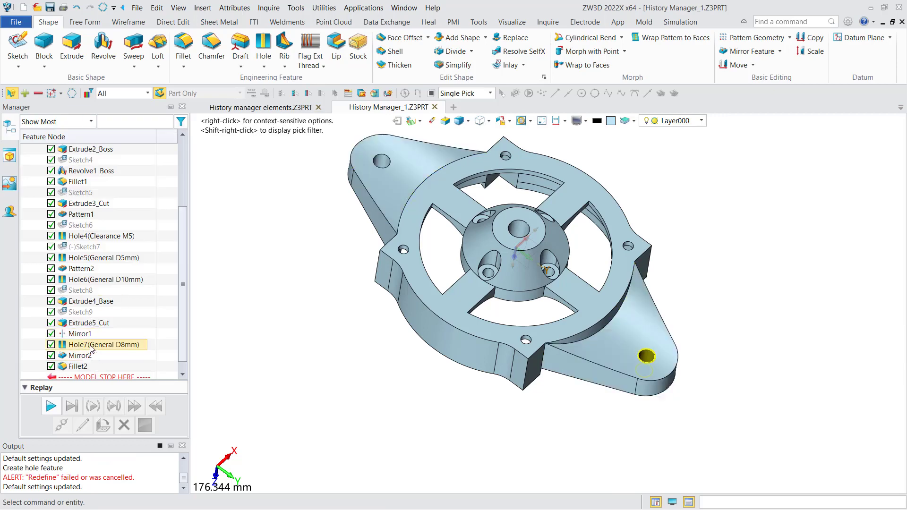
Redefine Hole7 with the Counter-Bore hole shape
{"action": "double_click", "coordinate": [92, 345]}
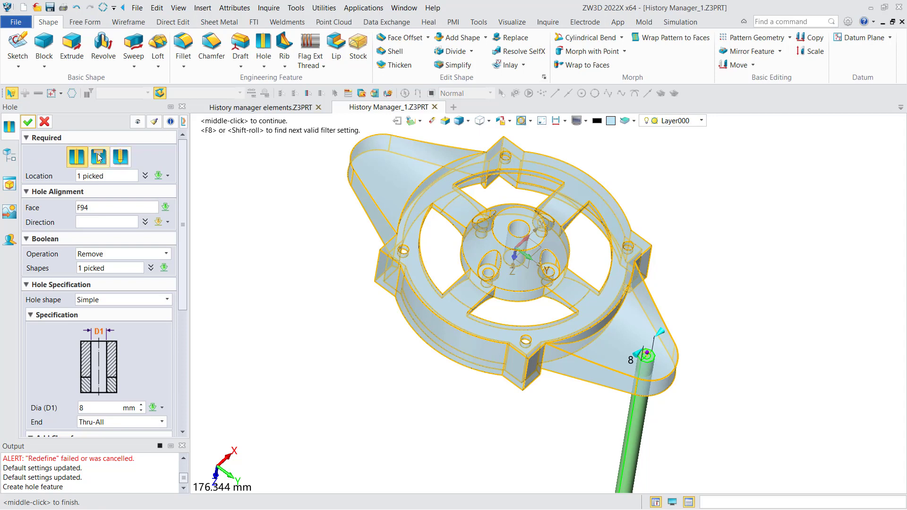
{"action": "left_click", "coordinate": [142, 300]}
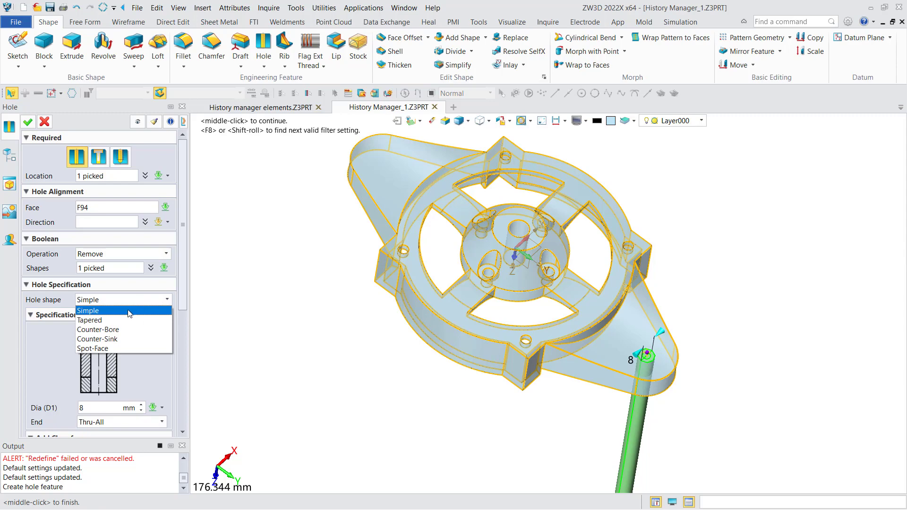
{"action": "left_click", "coordinate": [99, 330]}
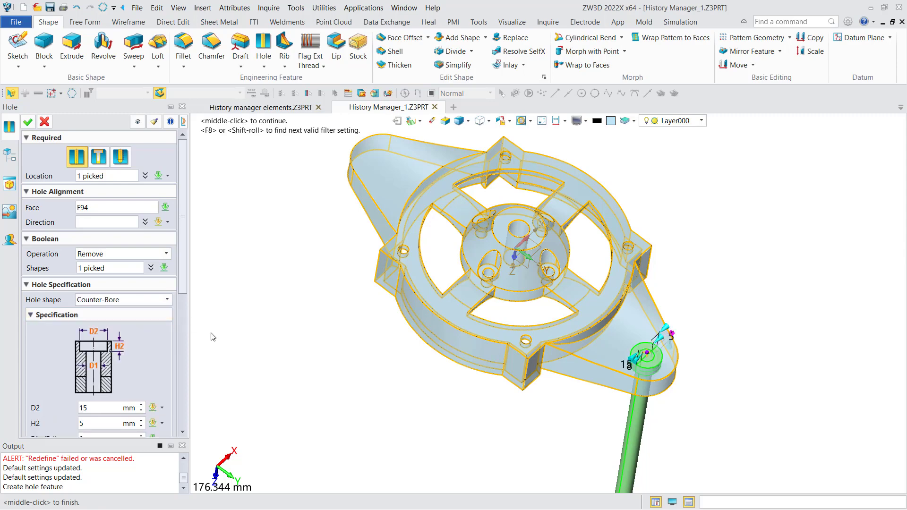
{"action": "middle_click", "coordinate": [576, 383]}
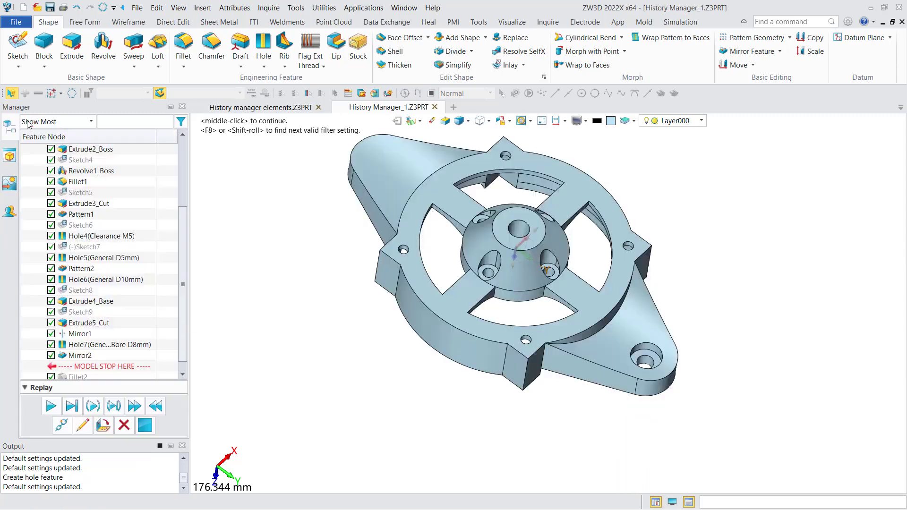
{"action": "mouse_move", "coordinate": [461, 380]}
{"action": "right_mouse_down"}
{"action": "mouse_move", "coordinate": [449, 377]}
{"action": "mouse_move", "coordinate": [467, 381]}
{"action": "right_mouse_up"}
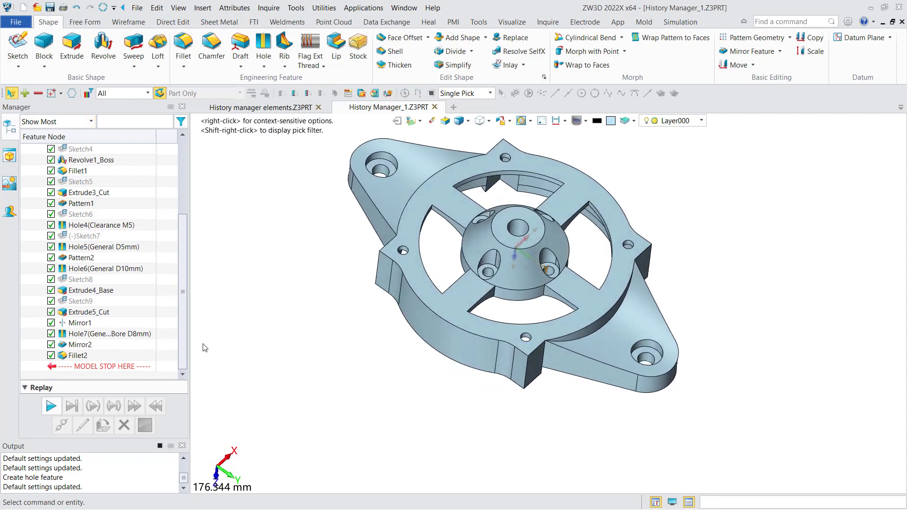
Edit the parameters of Hole7 to set its counterbore diameter D2 to 10 mm, and regenerate the history
{"action": "right_click", "coordinate": [138, 333]}
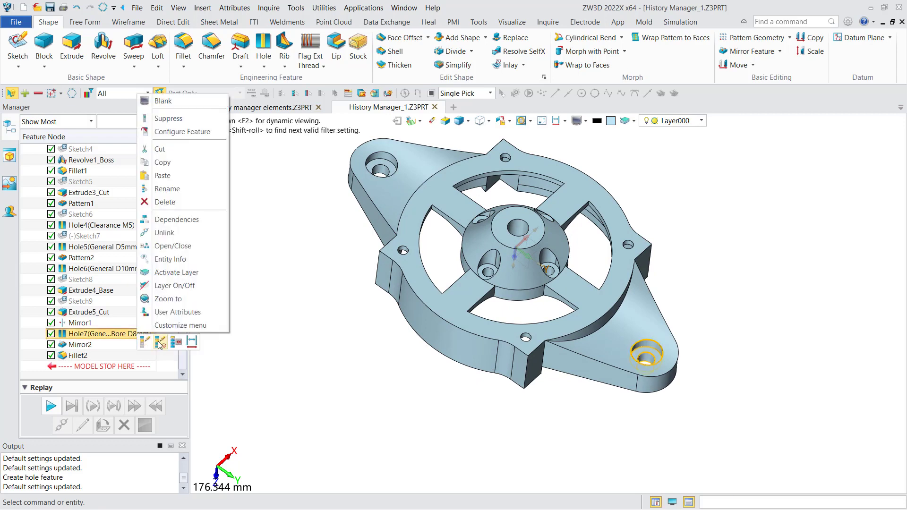
{"action": "left_click", "coordinate": [160, 341]}
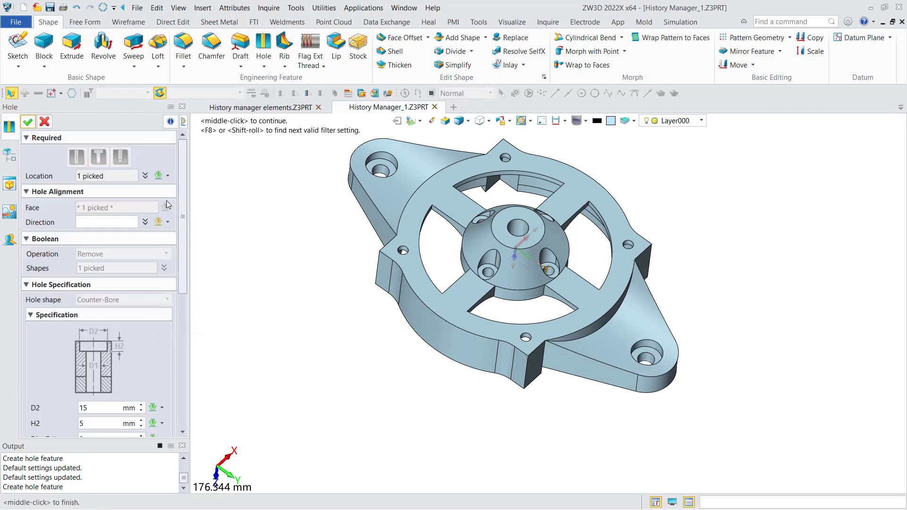
{"action": "left_click_drag", "start_coordinate": [186, 250], "coordinate": [164, 296]}
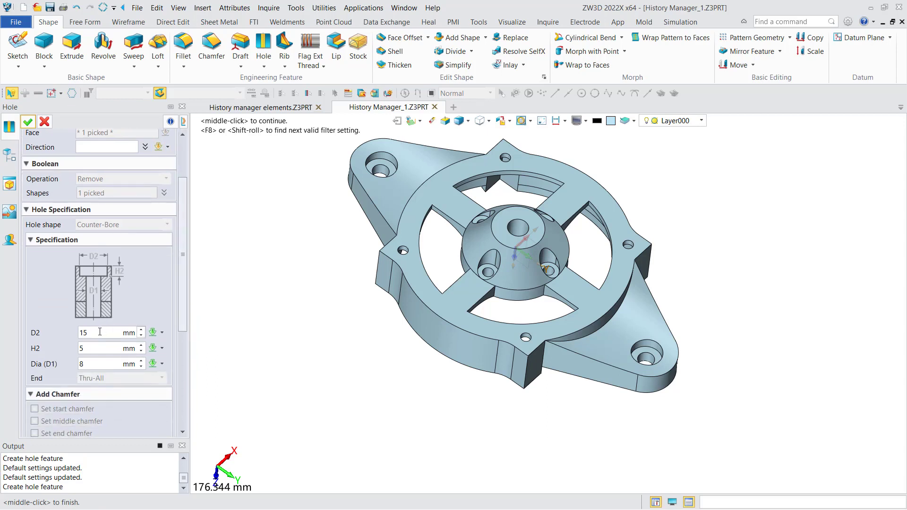
{"action": "left_click_drag", "start_coordinate": [180, 270], "coordinate": [192, 223]}
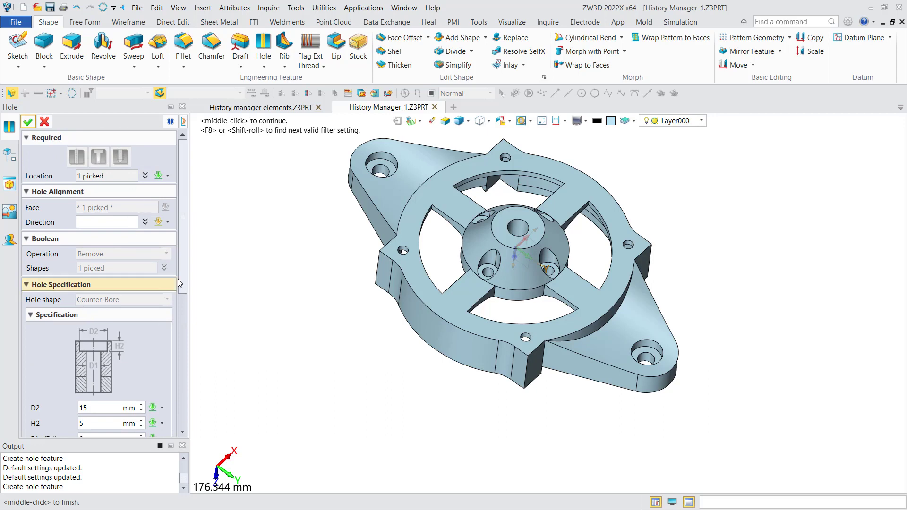
{"action": "left_click_drag", "start_coordinate": [184, 270], "coordinate": [184, 323]}
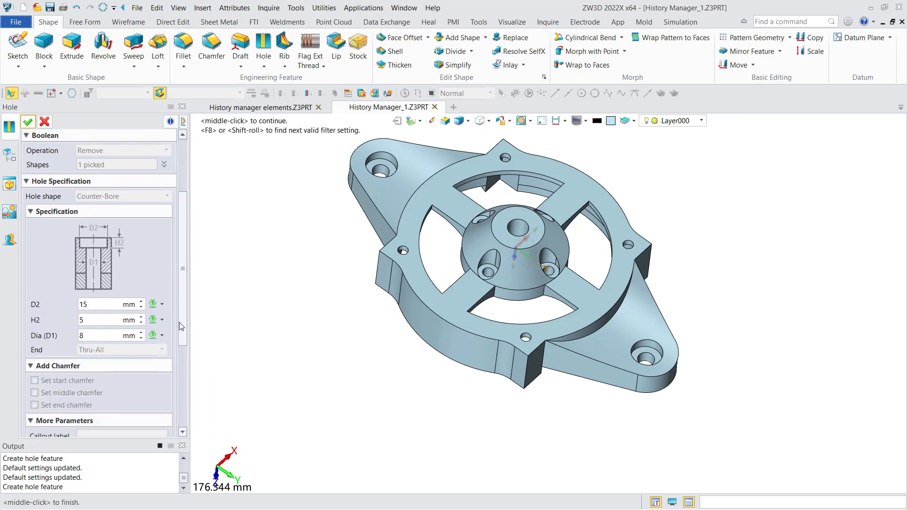
{"action": "double_click", "coordinate": [100, 304]}
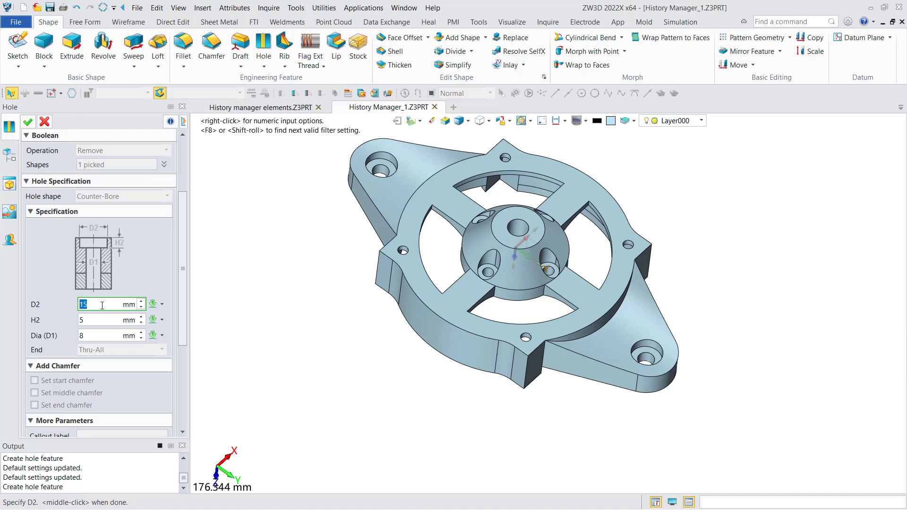
{"action": "type", "text": "10"}
{"action": "double_click", "coordinate": [93, 336]}
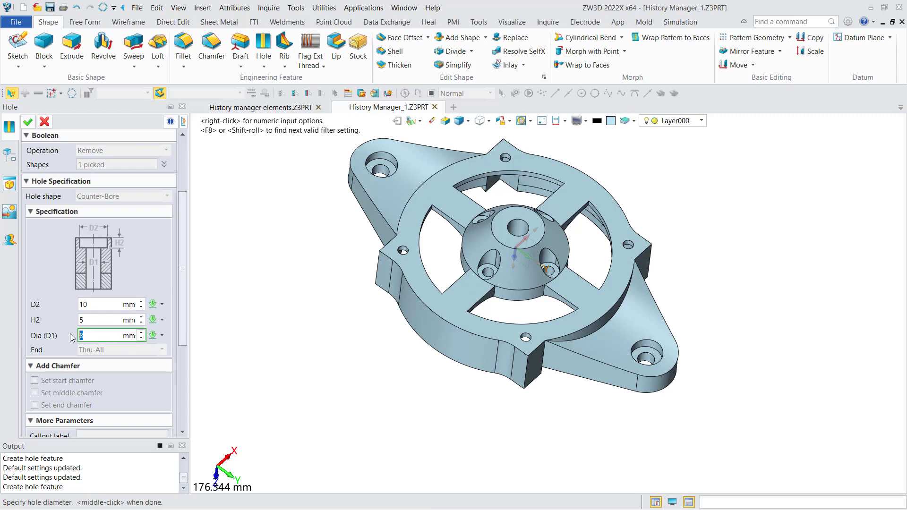
{"action": "left_click", "coordinate": [28, 122]}
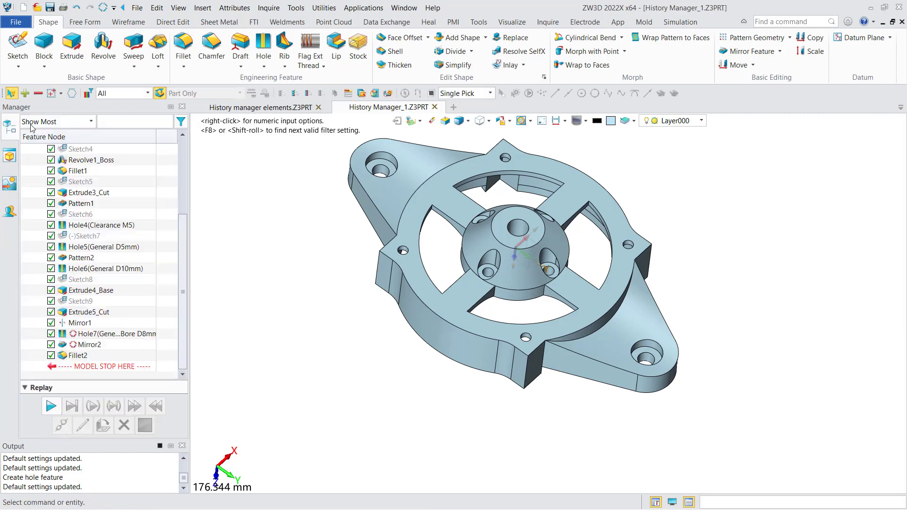
{"action": "right_click", "coordinate": [137, 296]}
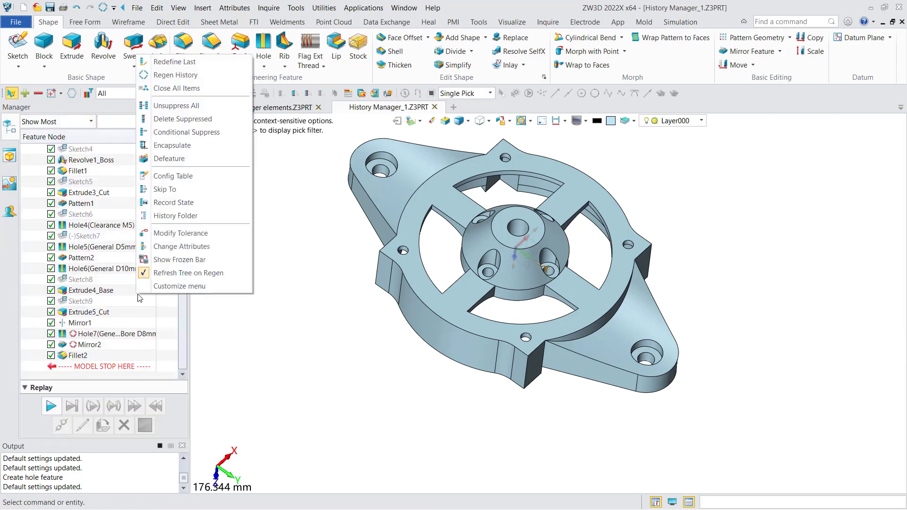
{"action": "left_click", "coordinate": [163, 76]}
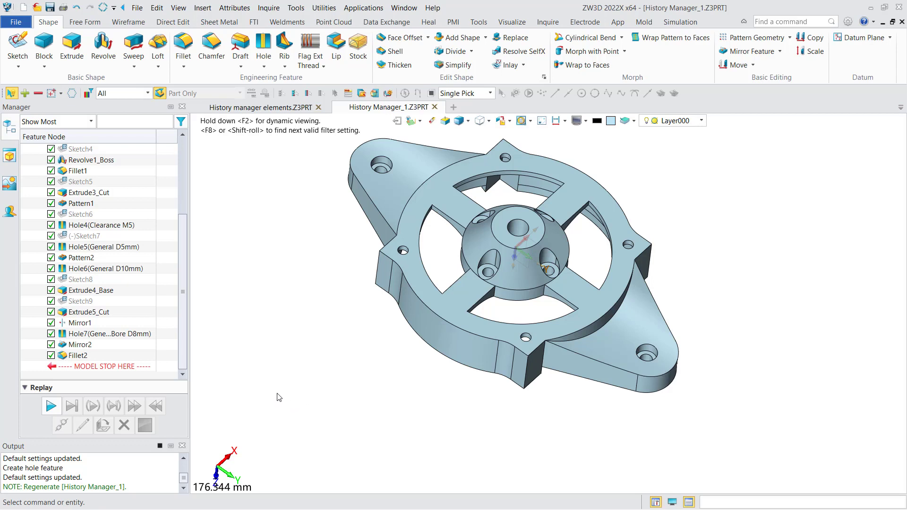
Show the dimensions of Hole7 on the model and set its counterbore depth to 3 mm
{"action": "right_click", "coordinate": [118, 337]}
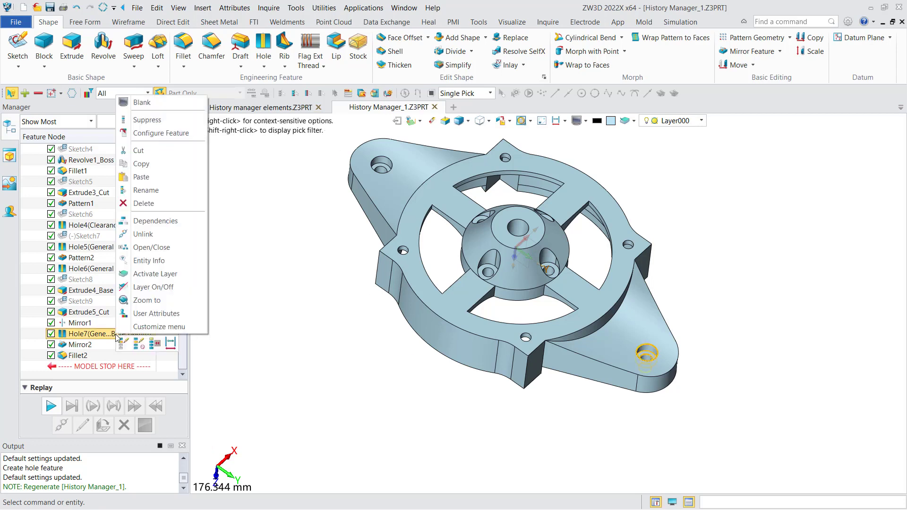
{"action": "left_click", "coordinate": [171, 348]}
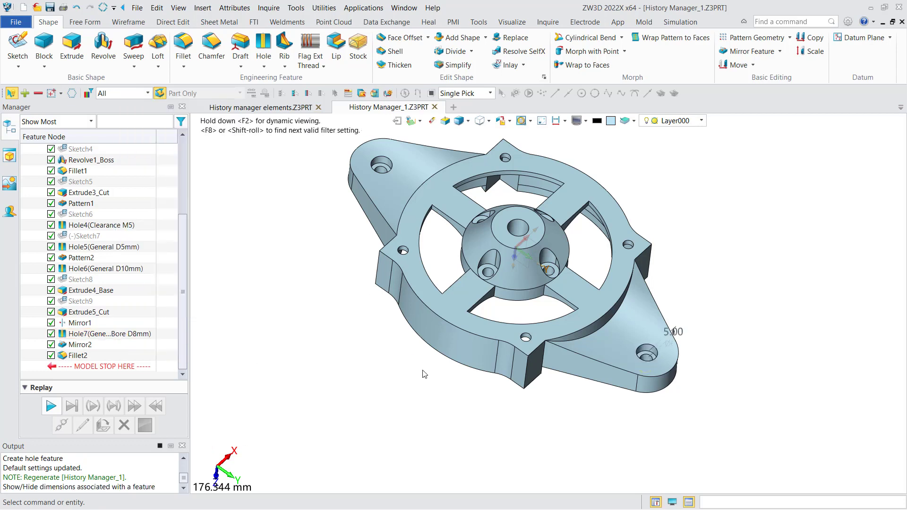
{"action": "double_click", "coordinate": [675, 333]}
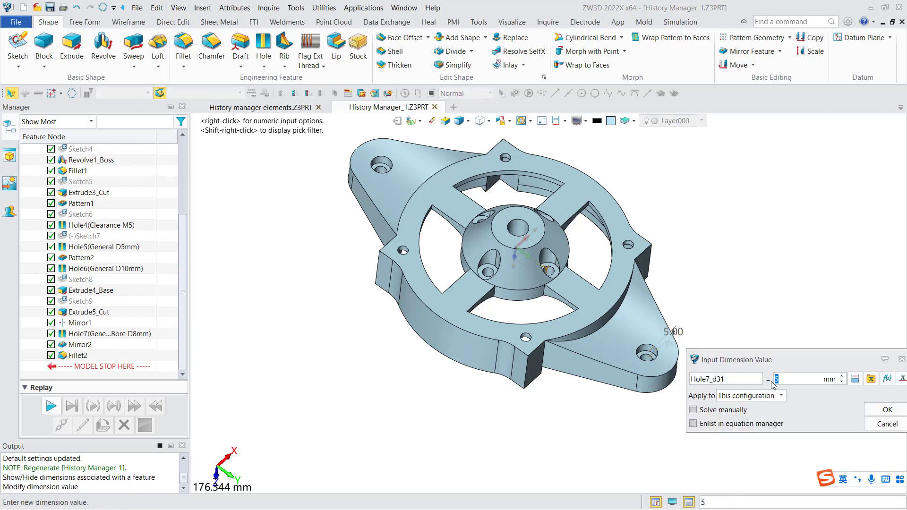
{"action": "type", "text": "3"}
{"action": "left_click", "coordinate": [876, 409]}
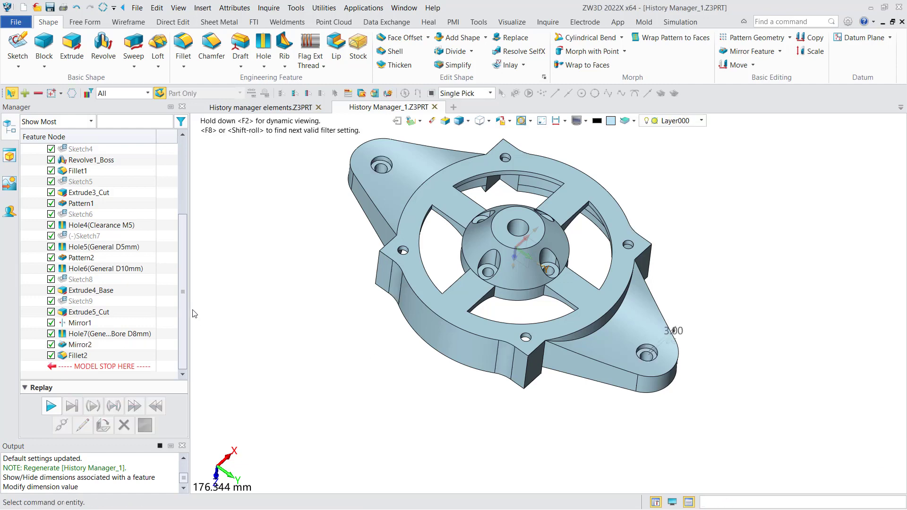
{"action": "mouse_move", "coordinate": [404, 344]}
{"action": "right_mouse_down"}
{"action": "mouse_move", "coordinate": [399, 337]}
{"action": "mouse_move", "coordinate": [402, 348]}
{"action": "right_mouse_up"}
Set the counterbore depth dimension of Hole7 to 1 mm
{"action": "double_click", "coordinate": [669, 336]}
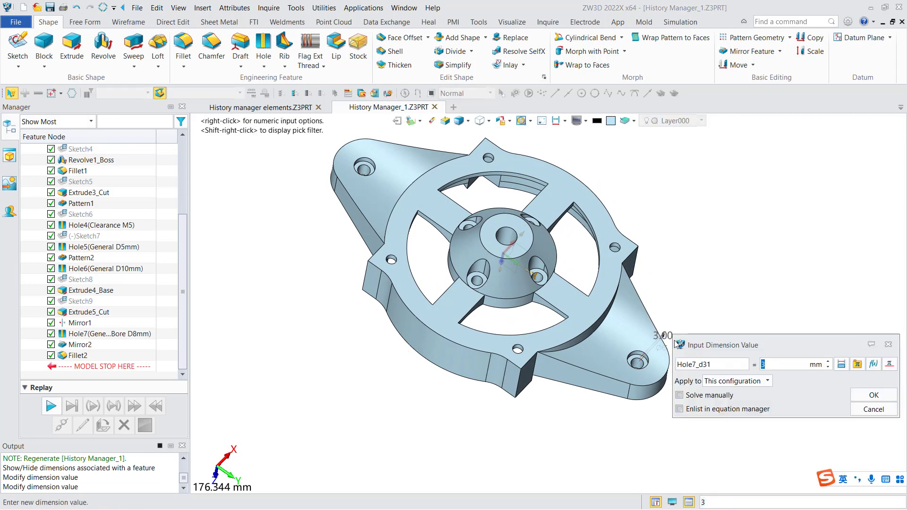
{"action": "type", "text": "1"}
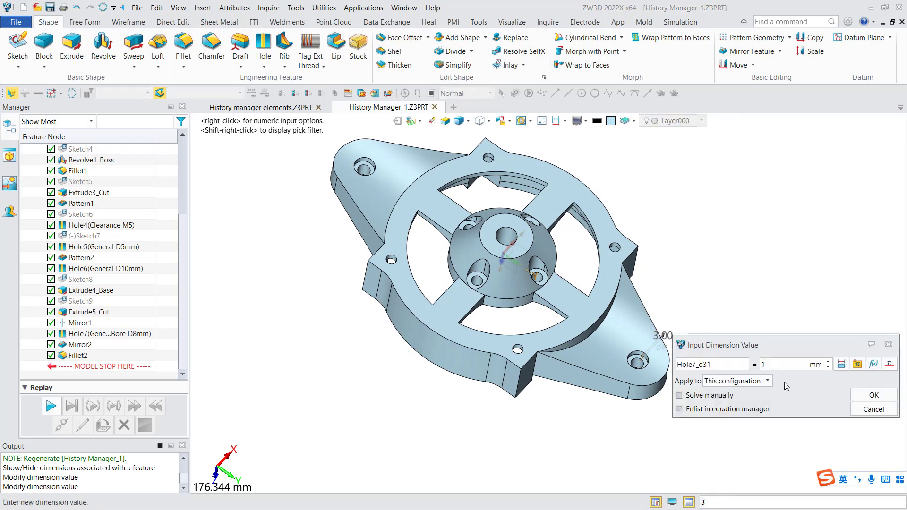
{"action": "left_click", "coordinate": [873, 394]}
{"action": "right_click_drag", "start_coordinate": [745, 366], "coordinate": [750, 368]}
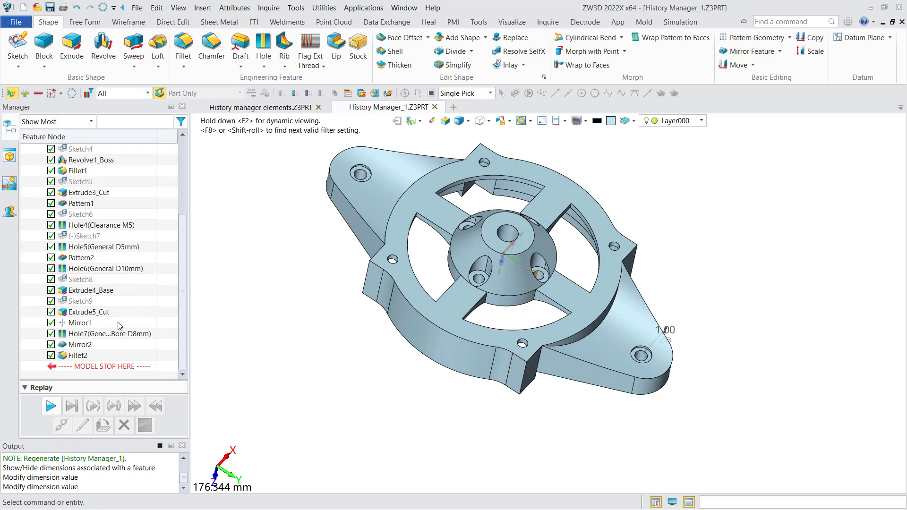
Roll the part history back to just before Hole7 and replay the operations to the end
{"action": "right_click", "coordinate": [94, 336]}
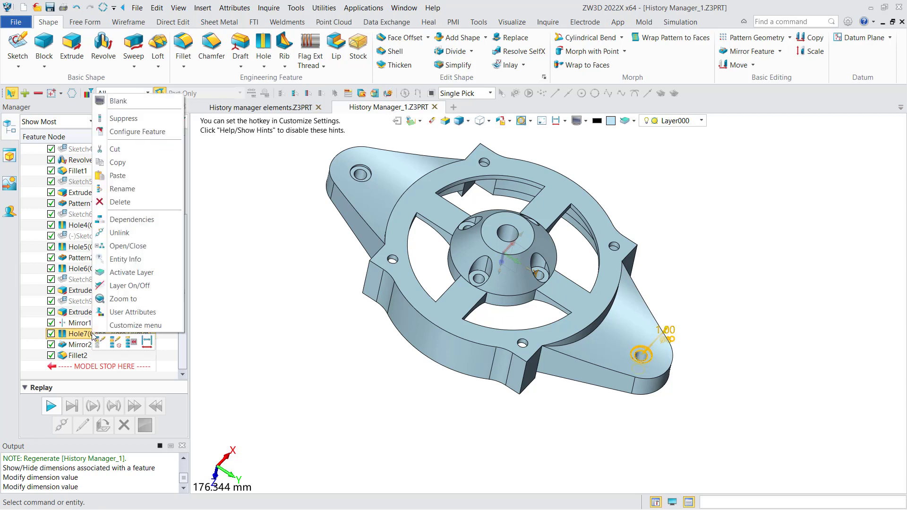
{"action": "left_click", "coordinate": [131, 343]}
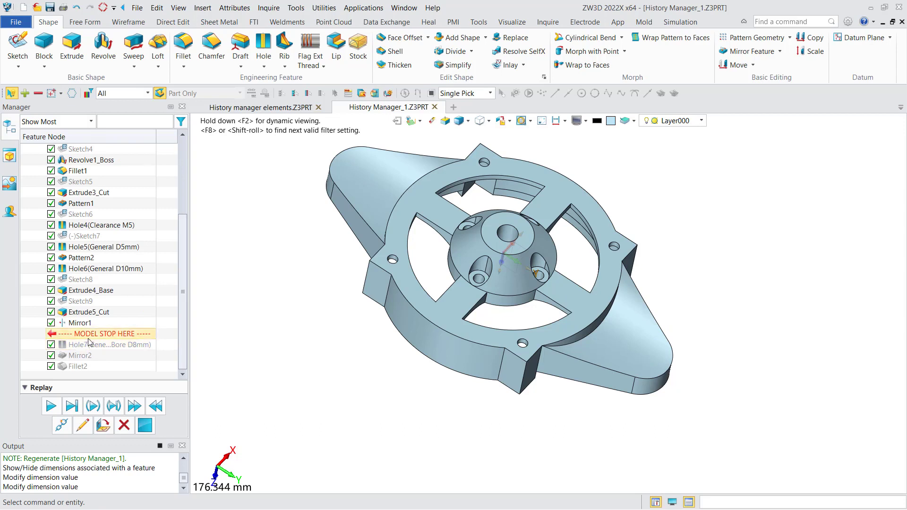
{"action": "left_click", "coordinate": [71, 405]}
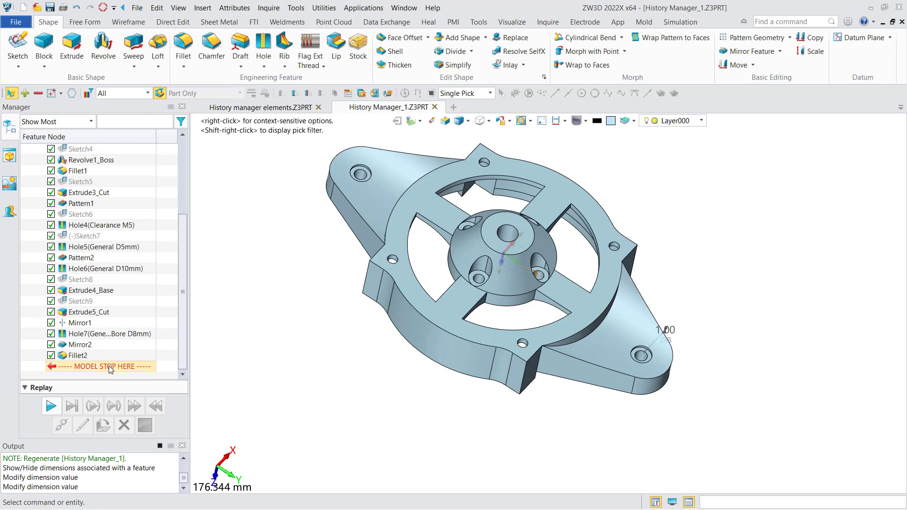
Move the model stop marker above Hole7 in the history and step the replay forward to the end
{"action": "mouse_move", "coordinate": [110, 368]}
{"action": "left_mouse_down"}
{"action": "mouse_move", "coordinate": [116, 334]}
{"action": "mouse_move", "coordinate": [97, 328]}
{"action": "left_mouse_up"}
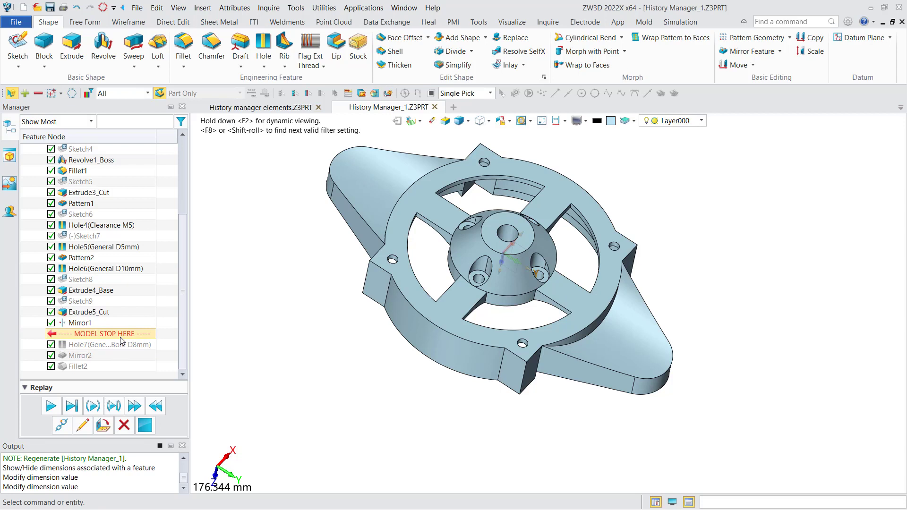
{"action": "left_click", "coordinate": [72, 409]}
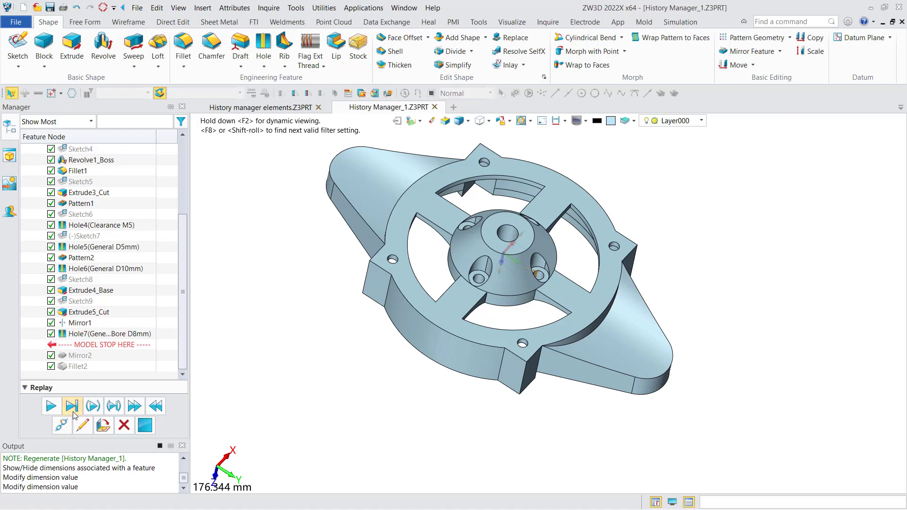
{"action": "middle_click_drag", "start_coordinate": [306, 360], "coordinate": [296, 374]}
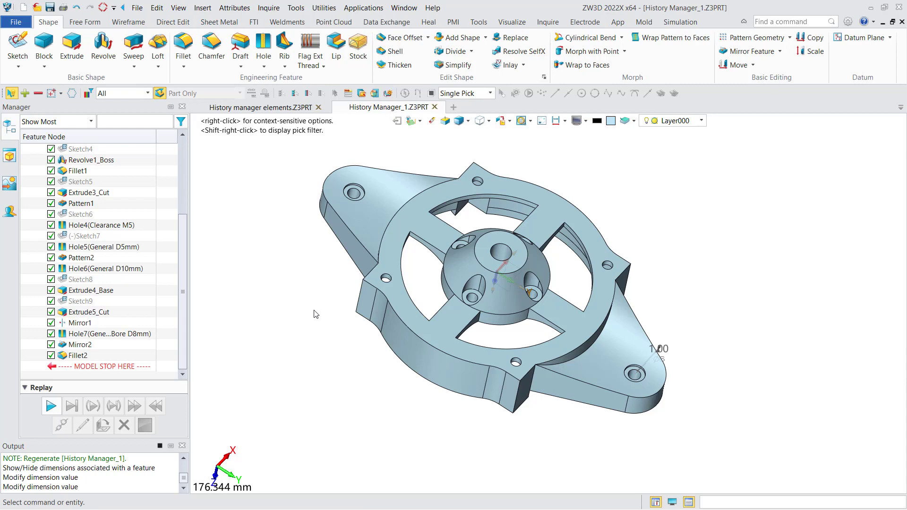
Create wireframe points at the centres of two adjacent corner holes on the front edge of the round flange
{"action": "left_click", "coordinate": [127, 21]}
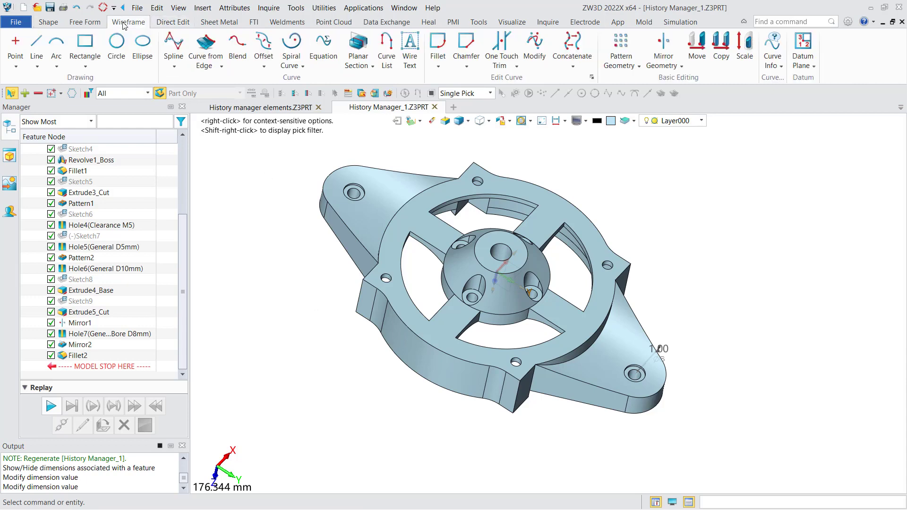
{"action": "left_click", "coordinate": [16, 45]}
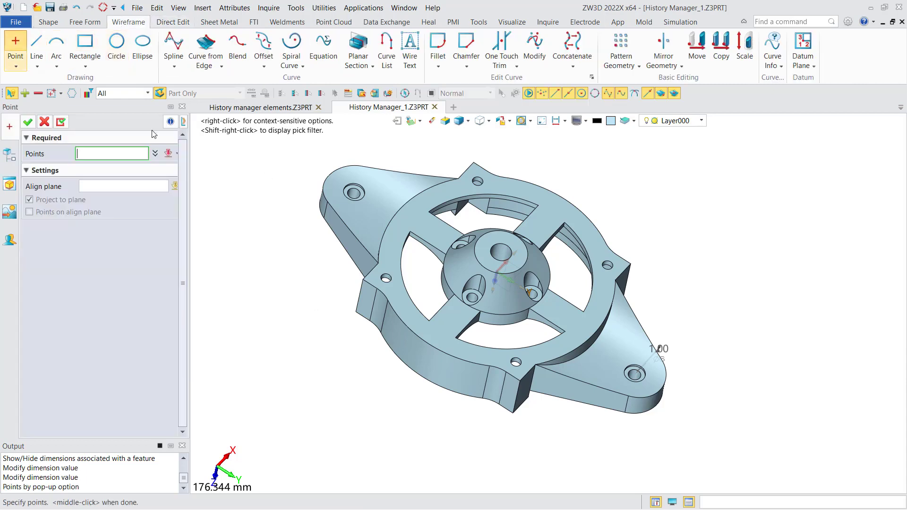
{"action": "left_click", "coordinate": [386, 279]}
{"action": "left_click", "coordinate": [516, 364]}
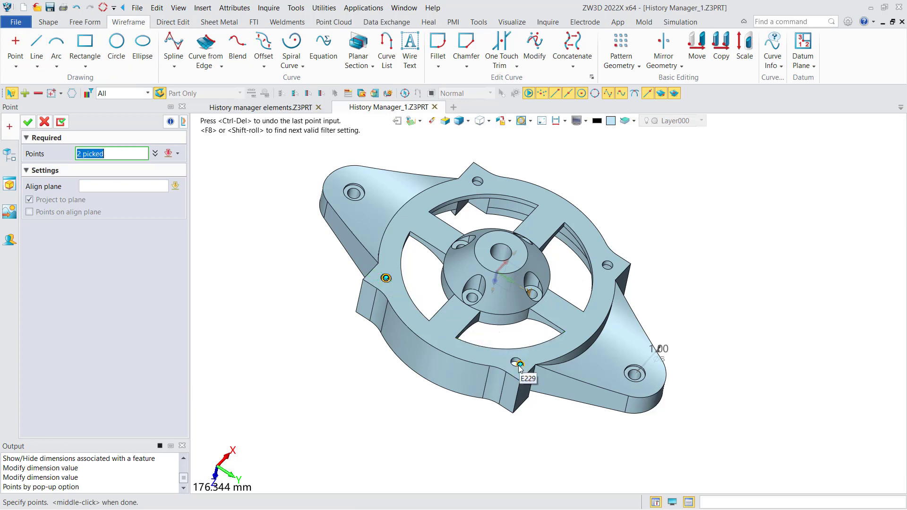
{"action": "right_click", "coordinate": [214, 309]}
{"action": "left_click", "coordinate": [259, 434]}
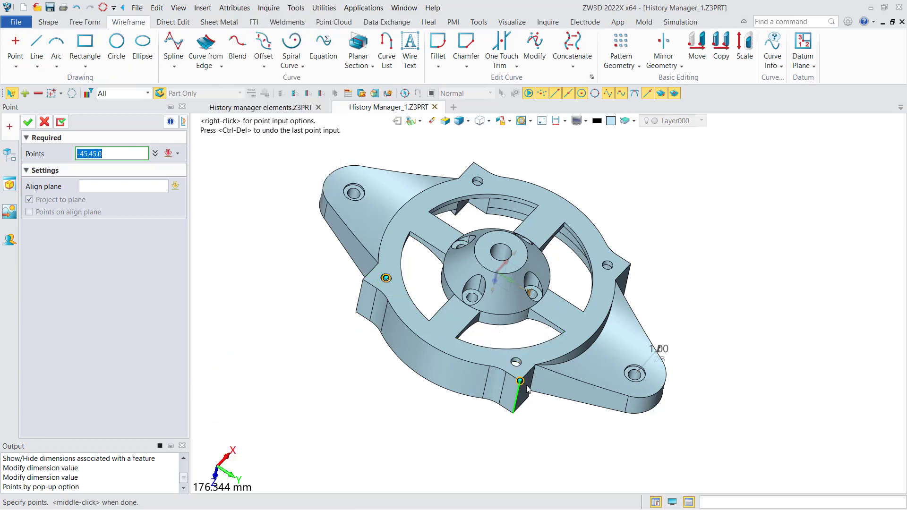
{"action": "left_click", "coordinate": [518, 365]}
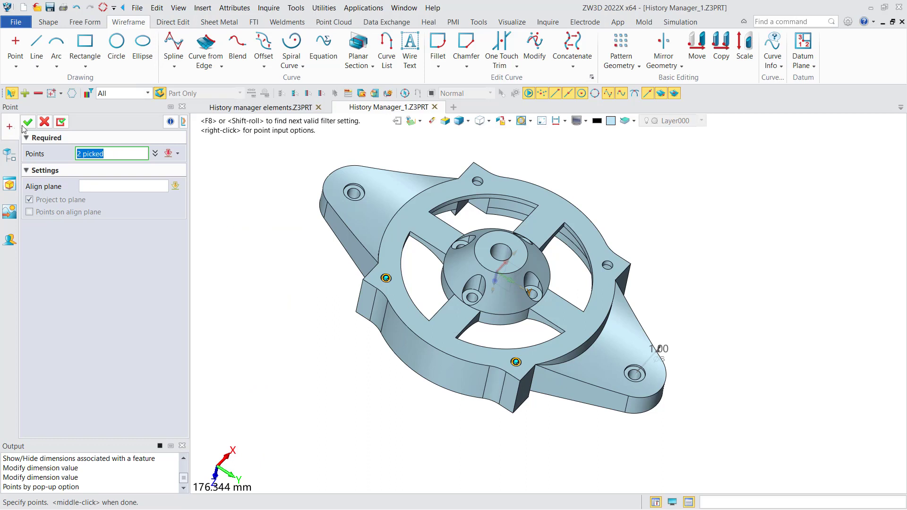
{"action": "middle_click", "coordinate": [215, 201]}
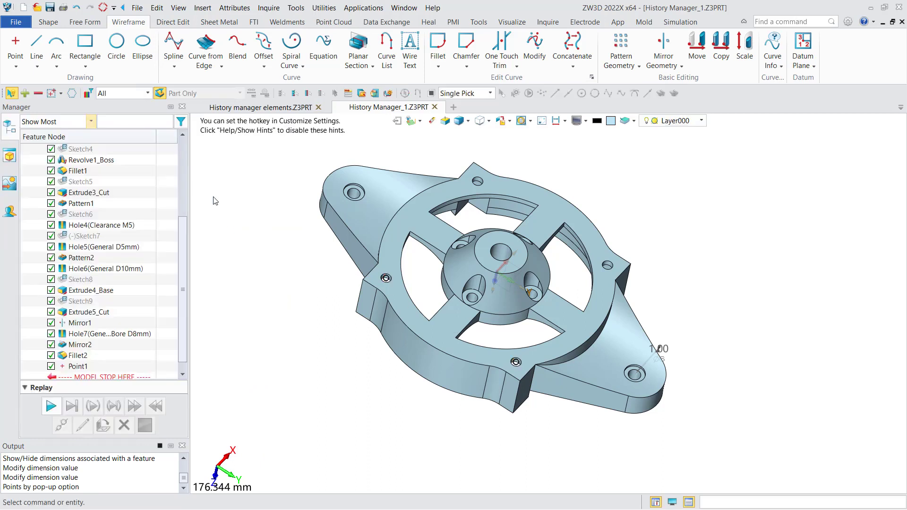
Draw a two-point wireframe line connecting the two new points at the corner hole centres
{"action": "left_click", "coordinate": [33, 45]}
{"action": "left_click", "coordinate": [386, 278]}
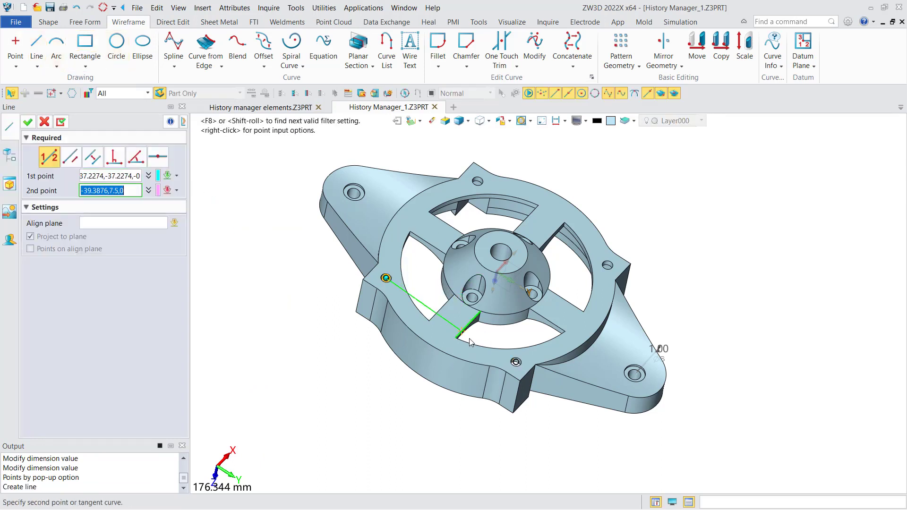
{"action": "left_click", "coordinate": [514, 364]}
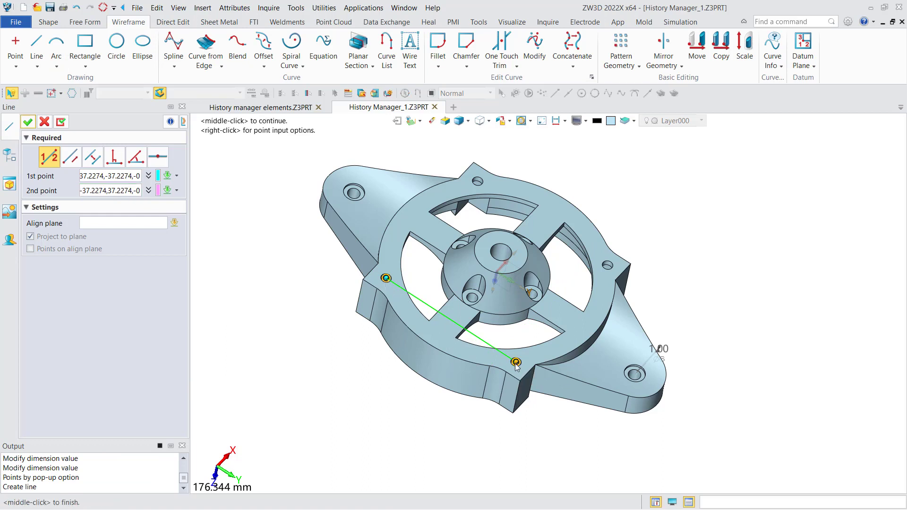
{"action": "left_click", "coordinate": [28, 122]}
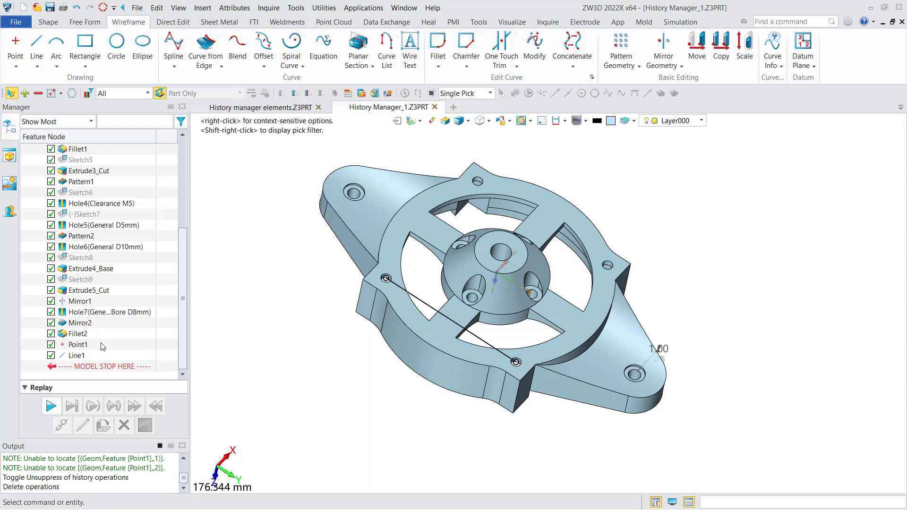
Suppress Point1 in the history and unlink Line1 from its missing point references
{"action": "left_click", "coordinate": [51, 345]}
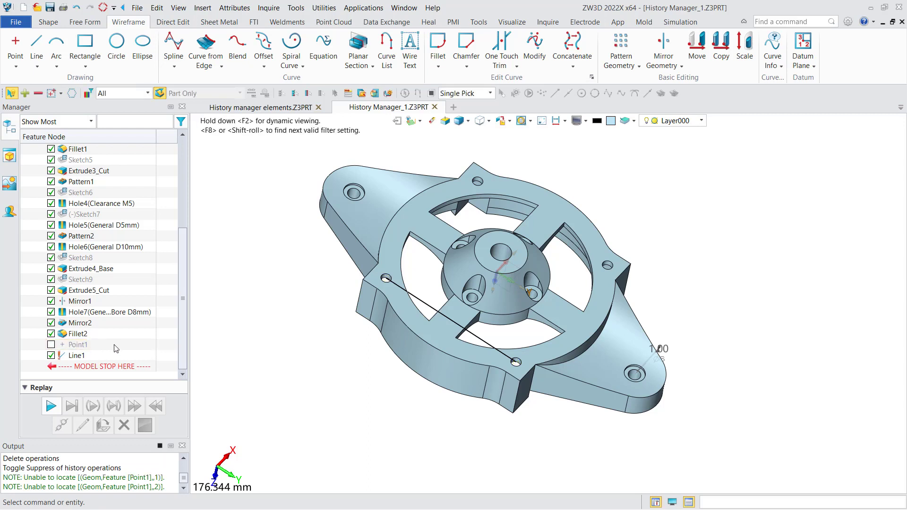
{"action": "mouse_move", "coordinate": [67, 356]}
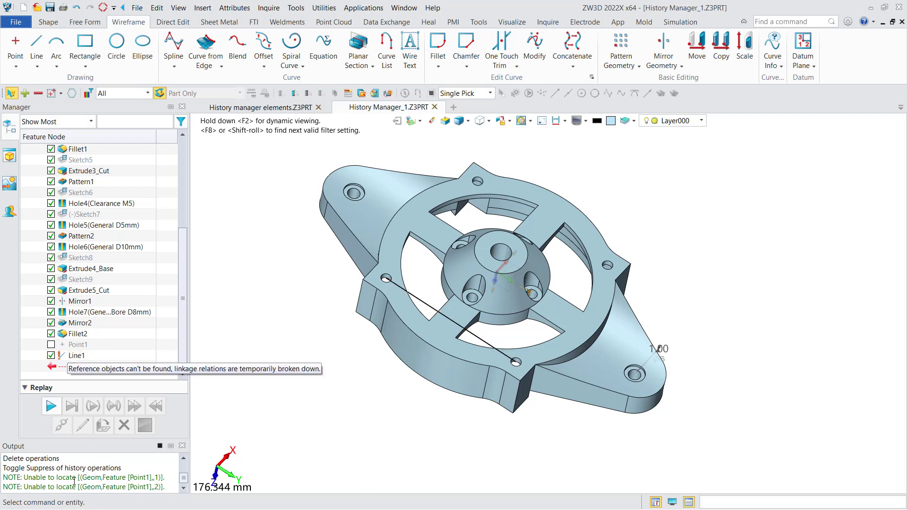
{"action": "left_click_drag", "start_coordinate": [165, 477], "coordinate": [34, 479]}
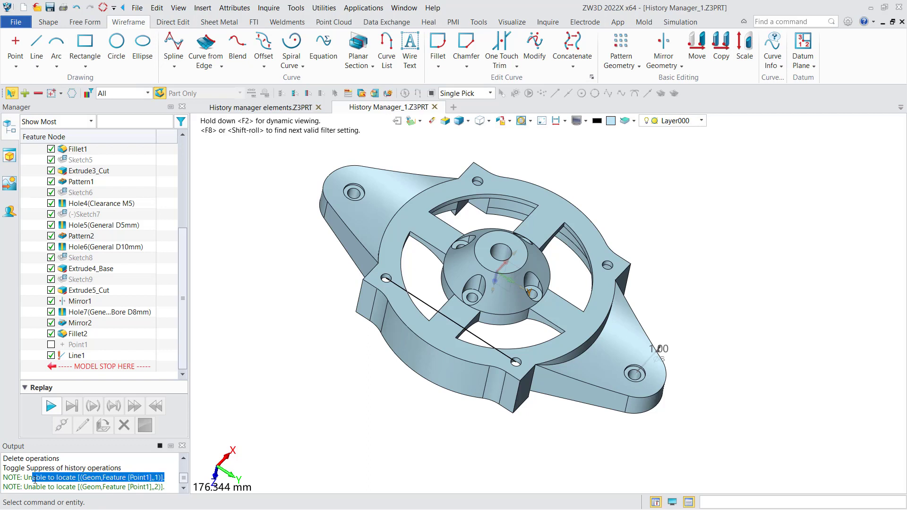
{"action": "left_click", "coordinate": [116, 348]}
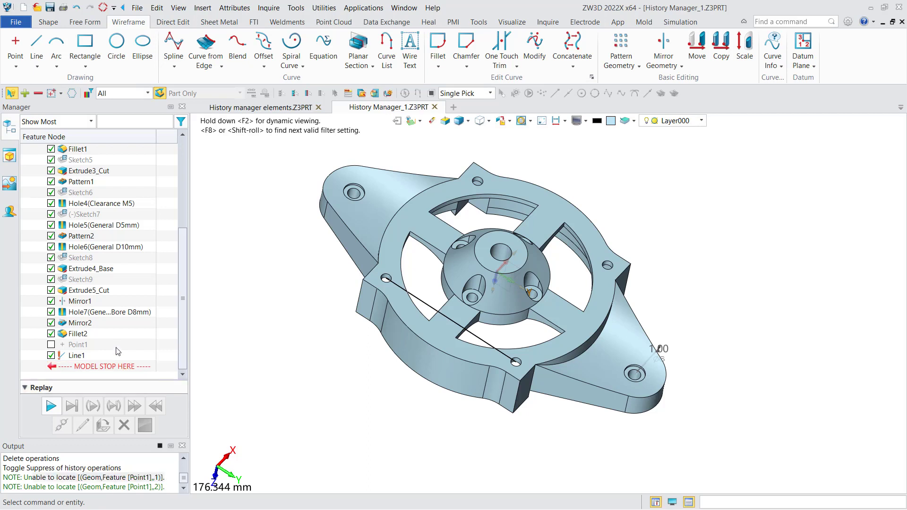
{"action": "right_click", "coordinate": [81, 357]}
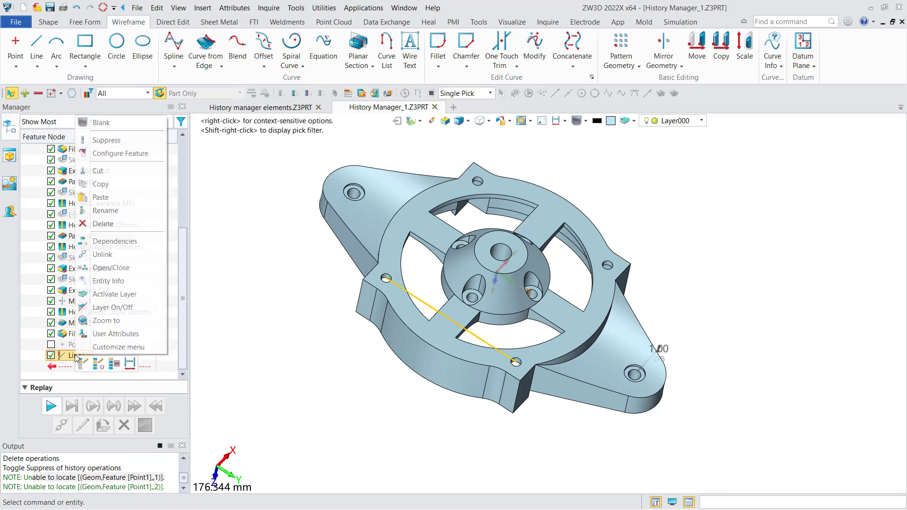
{"action": "left_click", "coordinate": [123, 256]}
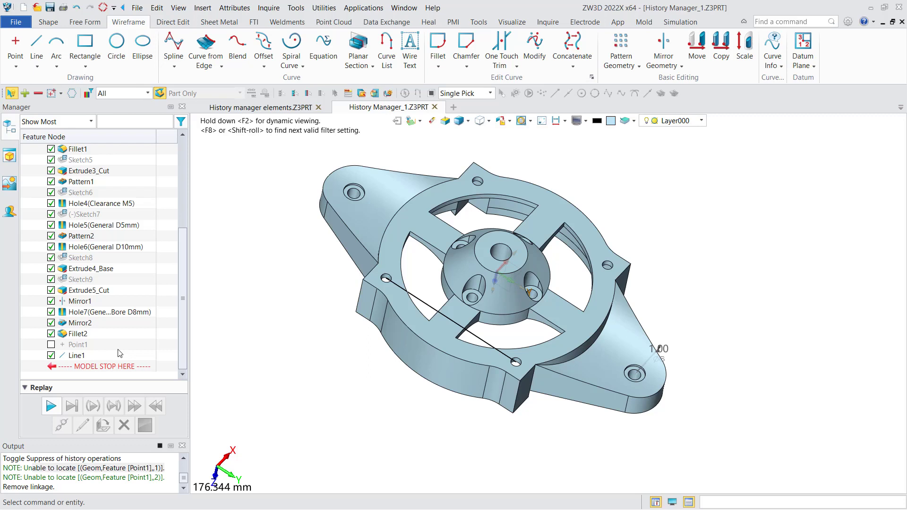
Regenerate the full part history twice, continuing each time even though the part is unmodified
{"action": "left_click_drag", "start_coordinate": [186, 287], "coordinate": [186, 189]}
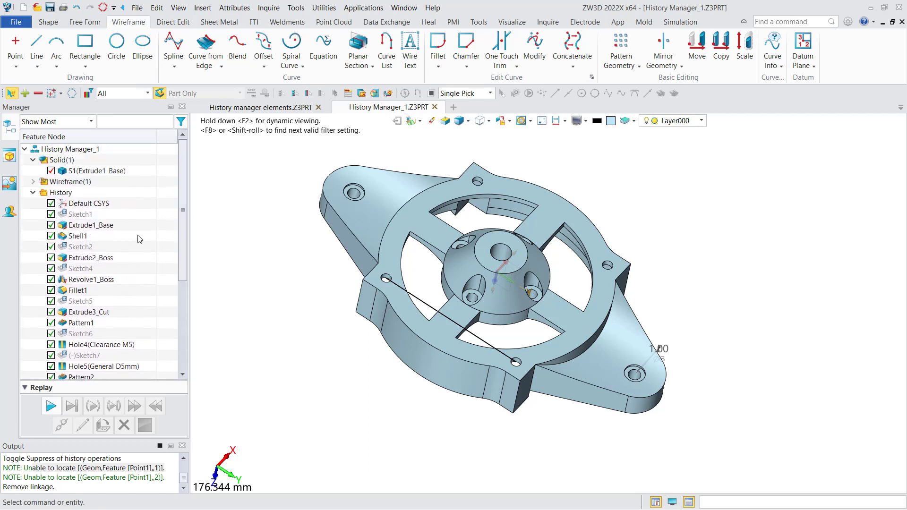
{"action": "left_click", "coordinate": [102, 8]}
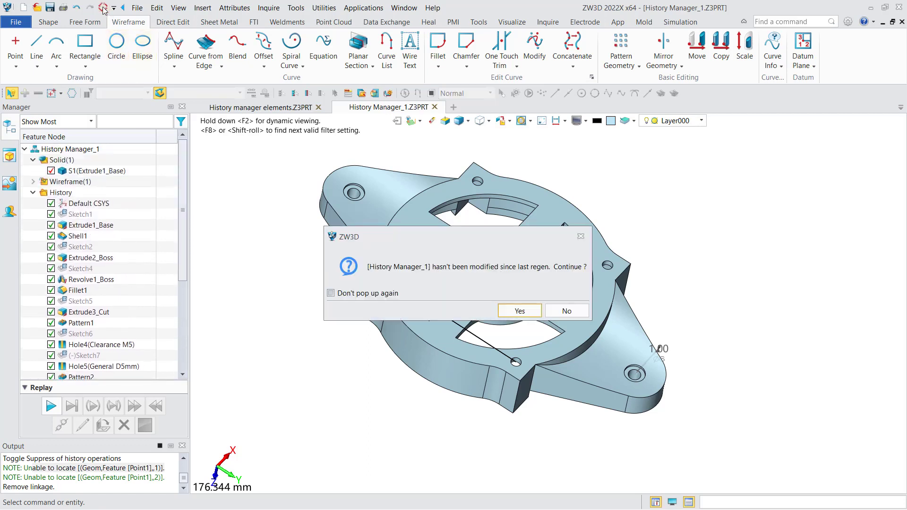
{"action": "left_click", "coordinate": [519, 312]}
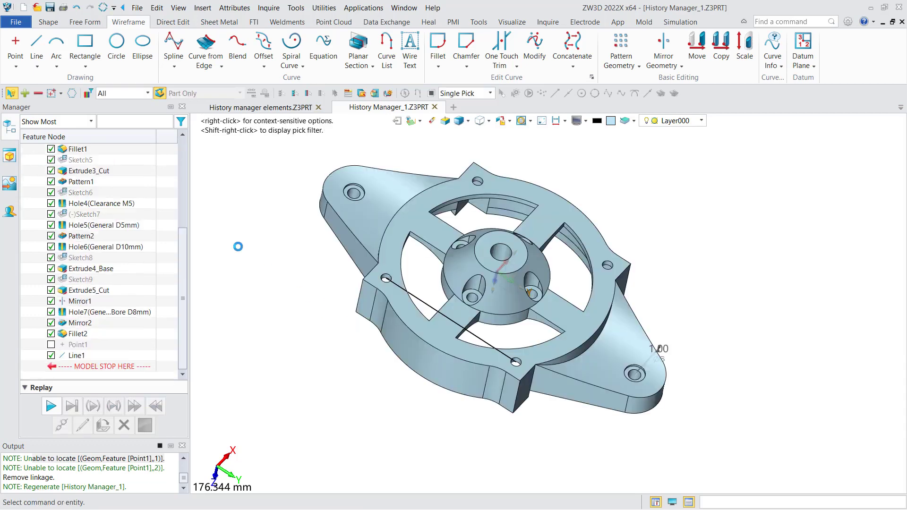
{"action": "right_click", "coordinate": [148, 171]}
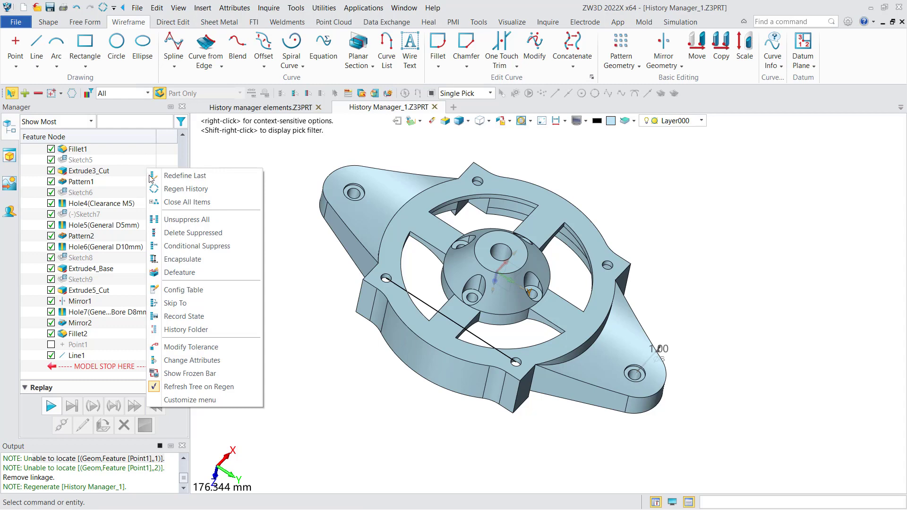
{"action": "left_click", "coordinate": [173, 190]}
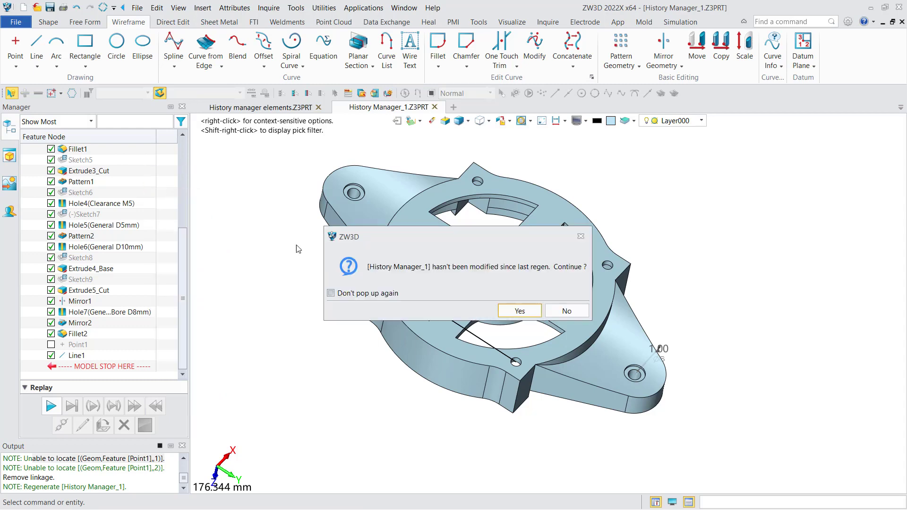
{"action": "left_click", "coordinate": [521, 310]}
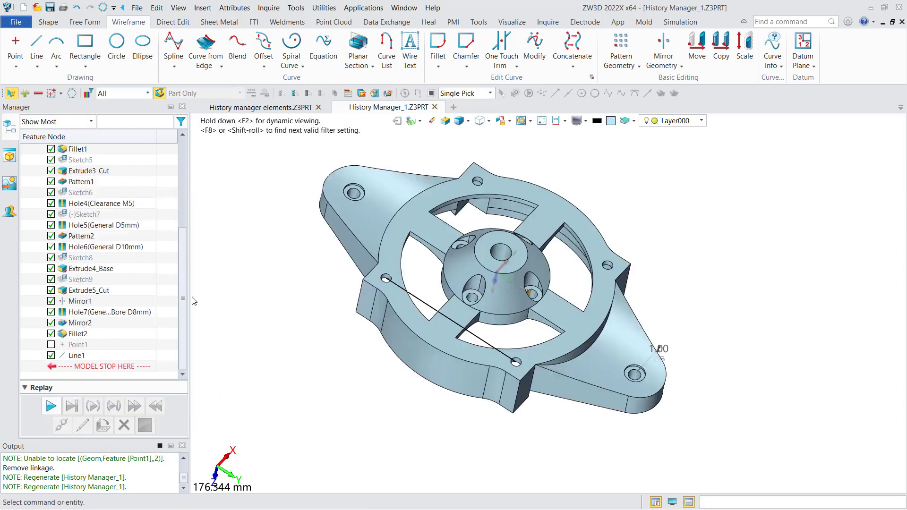
Group the history features from Sketch1 through Revolve1_Boss into a history folder
{"action": "left_click_drag", "start_coordinate": [183, 274], "coordinate": [188, 166]}
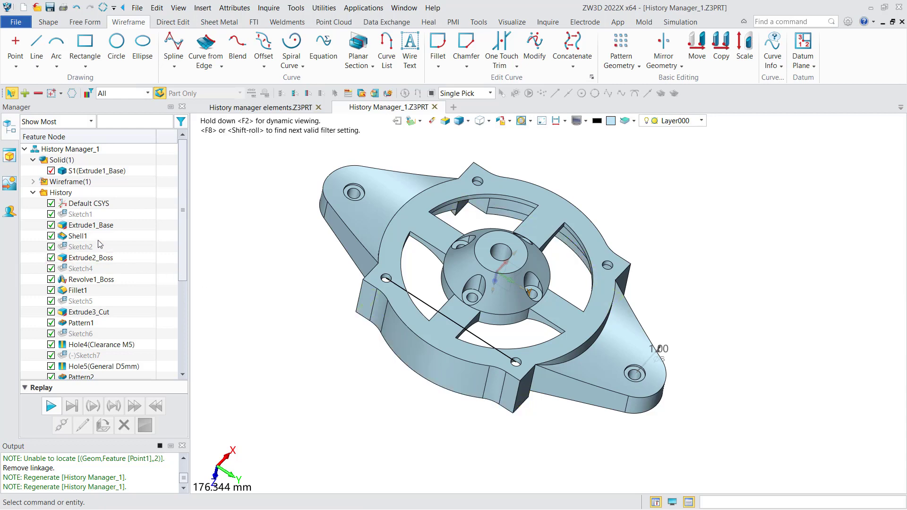
{"action": "left_click", "coordinate": [85, 214]}
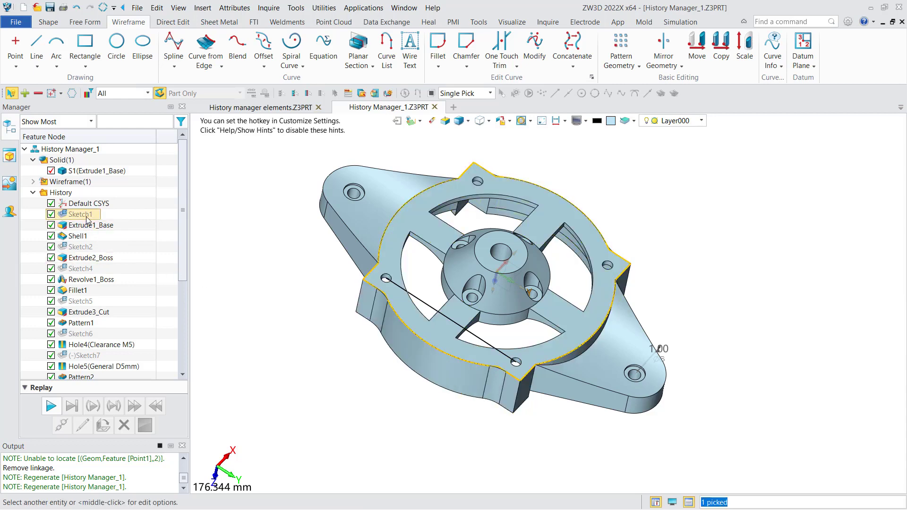
{"action": "left_click", "coordinate": [91, 279], "text": "shift"}
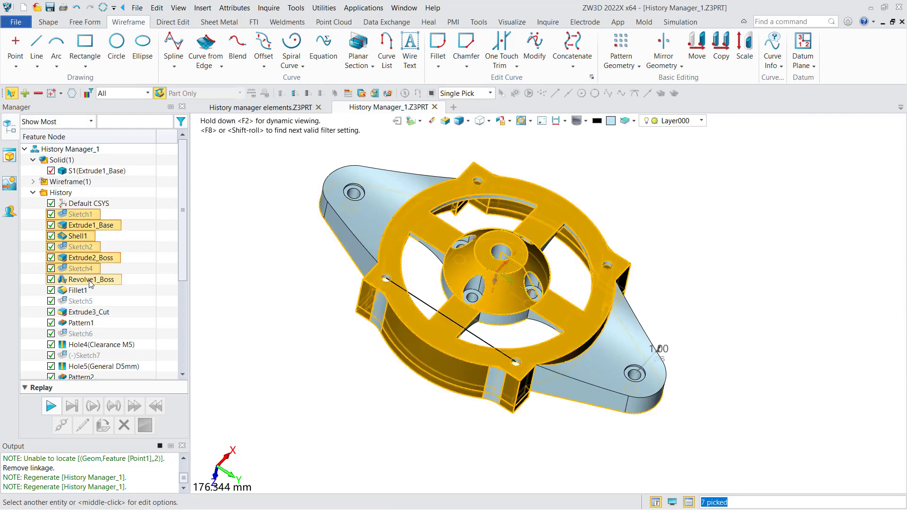
{"action": "right_click", "coordinate": [90, 269]}
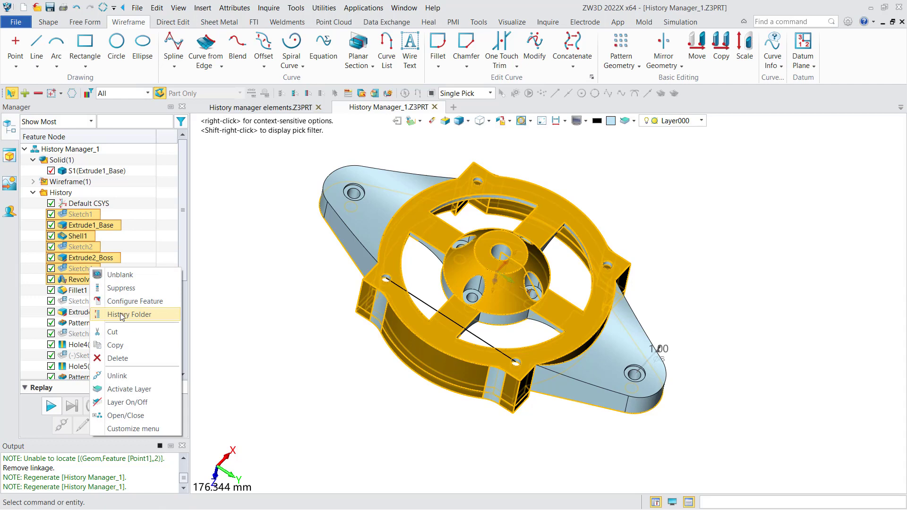
{"action": "left_click", "coordinate": [121, 315]}
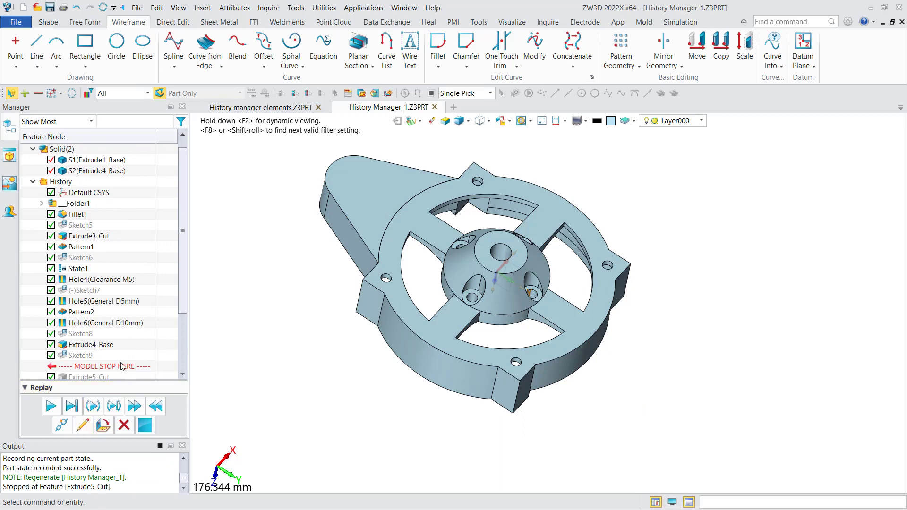
Record the part state just after Sketch9 and replay the remaining history to the end
{"action": "right_click", "coordinate": [127, 350]}
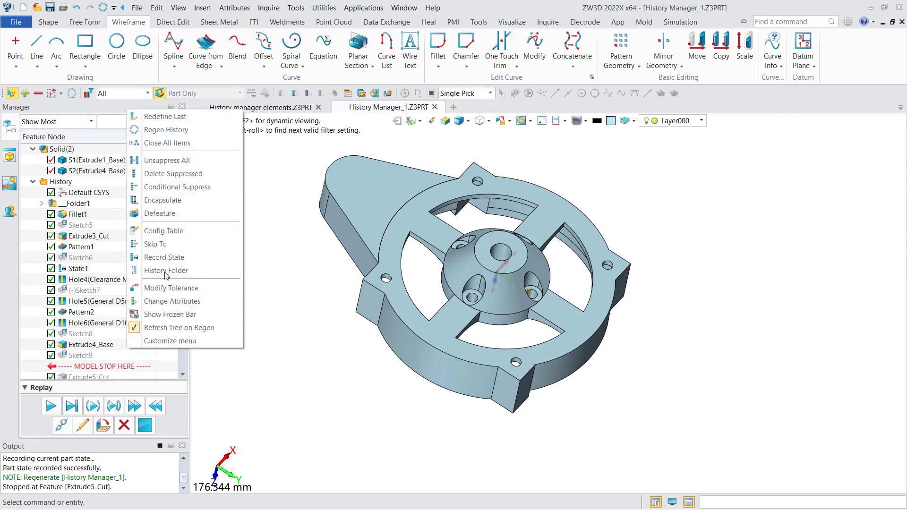
{"action": "left_click", "coordinate": [166, 258]}
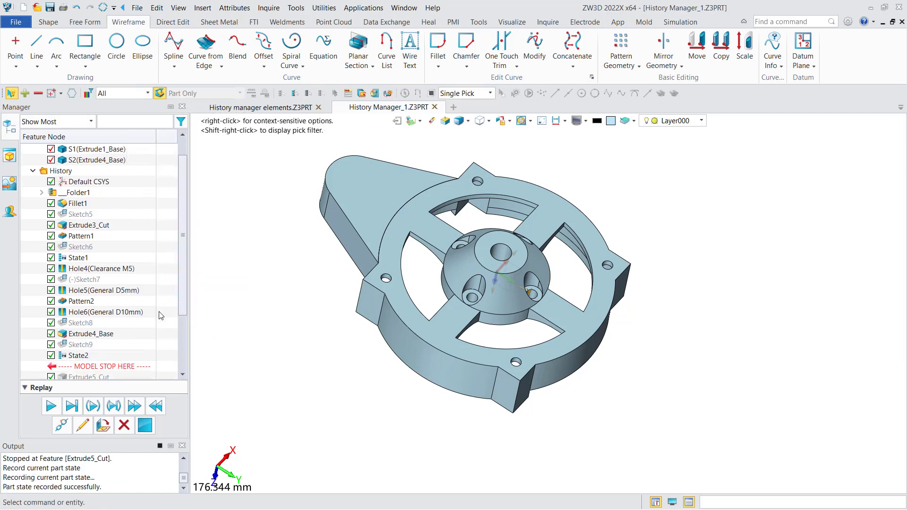
{"action": "left_click", "coordinate": [72, 406]}
Create a 2D drawing sheet of the part with the A3_H(ANSI) template
{"action": "middle_click_drag", "start_coordinate": [332, 286], "coordinate": [294, 302]}
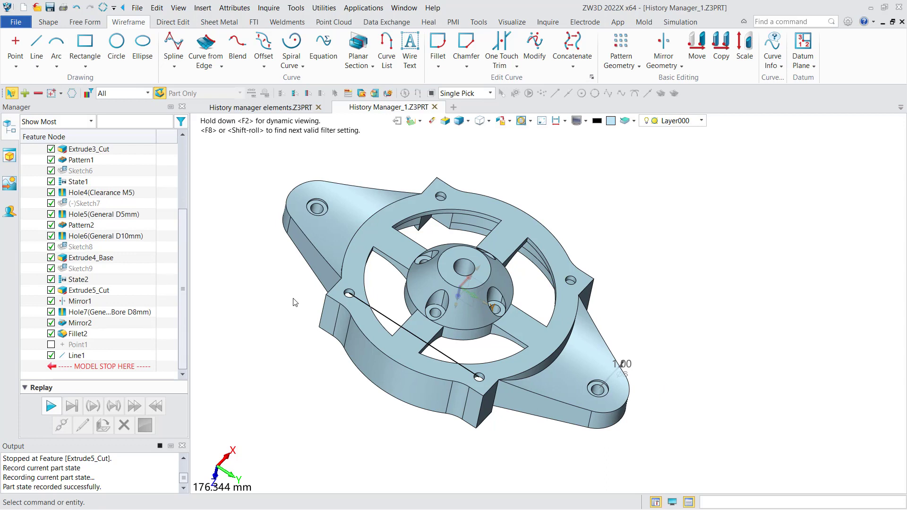
{"action": "right_click", "coordinate": [295, 302]}
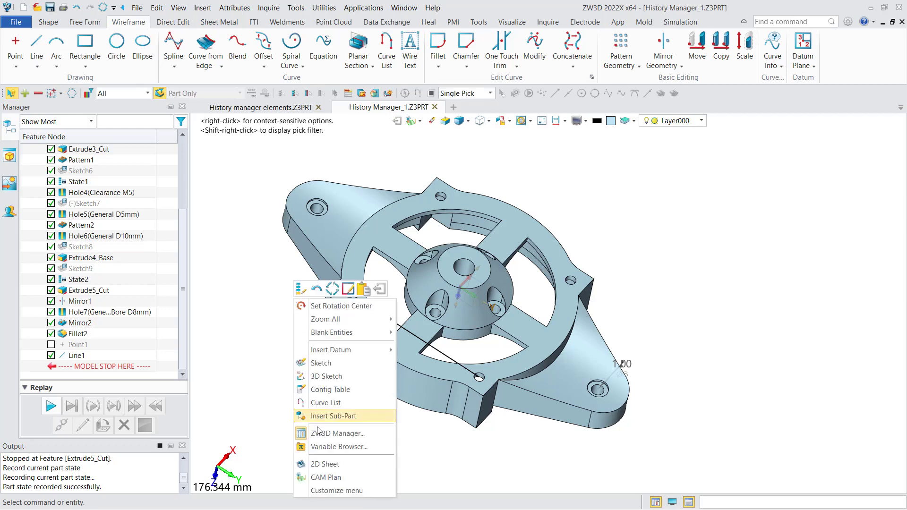
{"action": "left_click", "coordinate": [319, 452]}
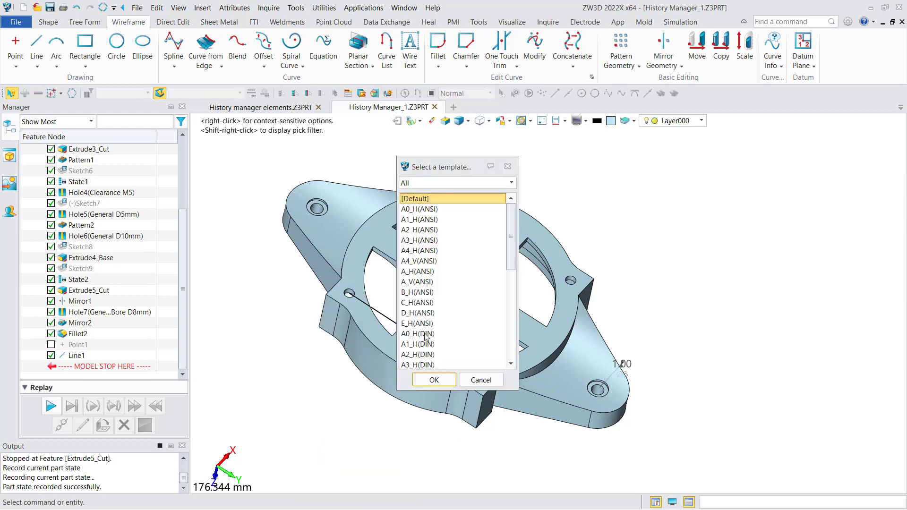
{"action": "left_click", "coordinate": [423, 240]}
{"action": "left_click", "coordinate": [431, 380]}
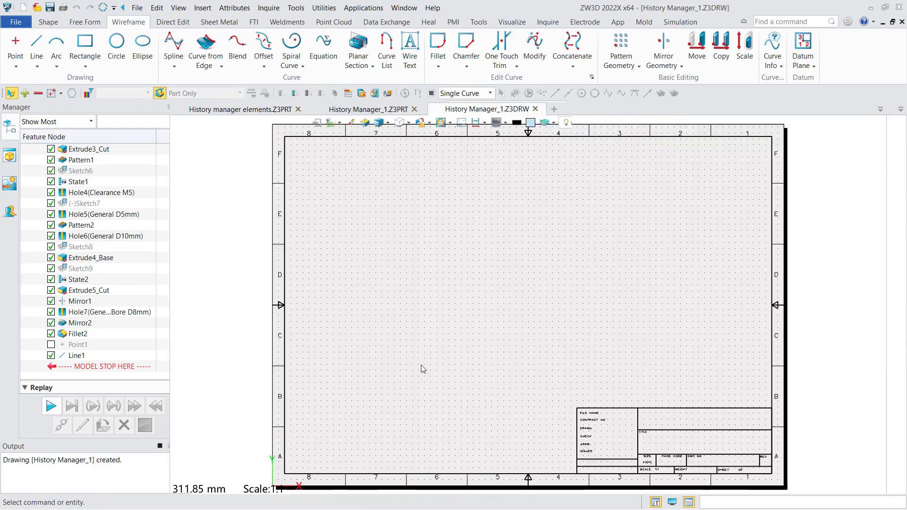
Place the part's top view at 1:2 scale in the upper-left area of the sheet, without any projected views
{"action": "left_click", "coordinate": [319, 233]}
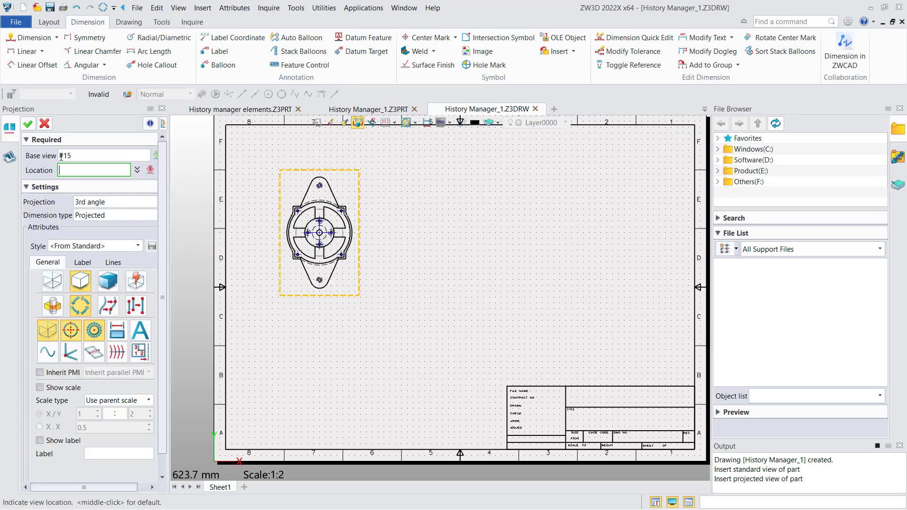
{"action": "left_click", "coordinate": [28, 125]}
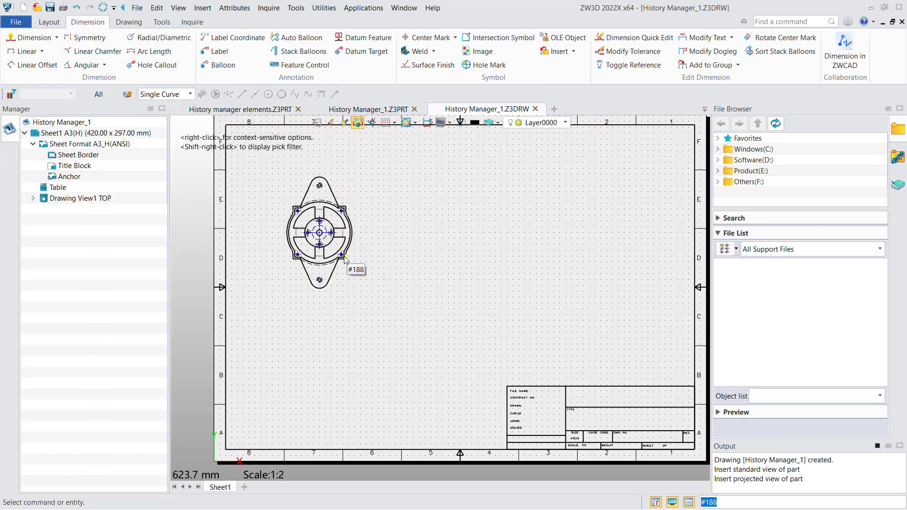
{"action": "scroll", "coordinate": [262, 234], "scroll_direction": "down", "scroll_amount": 2}
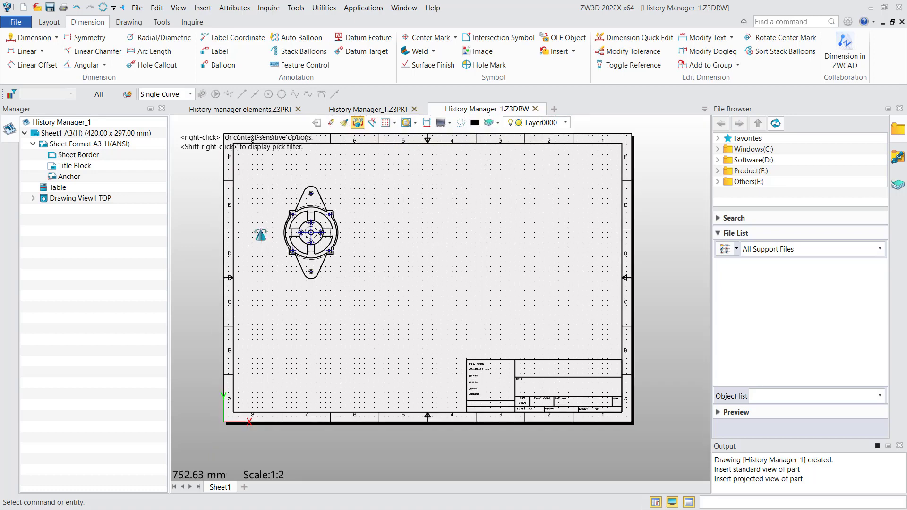
Place a standard top view using recorded state State1 beside the existing view on the sheet, without any projected views
{"action": "left_click", "coordinate": [46, 22]}
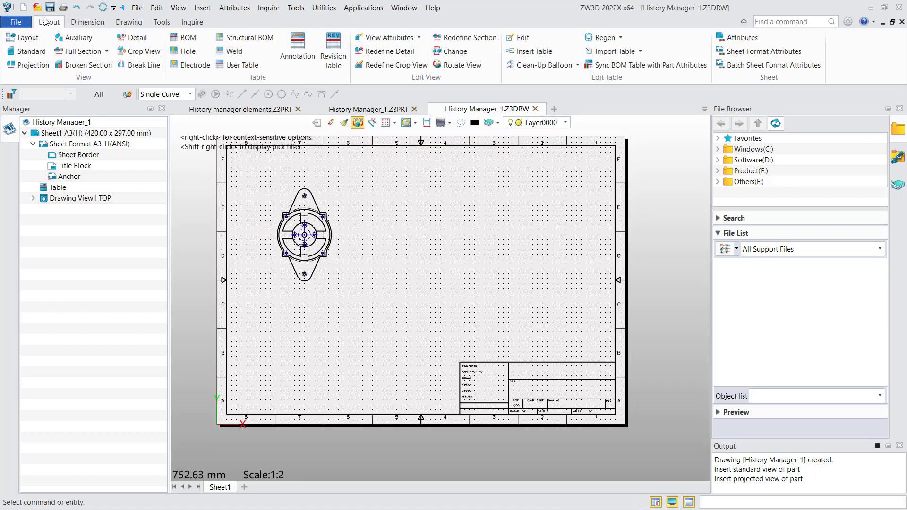
{"action": "left_click", "coordinate": [32, 52]}
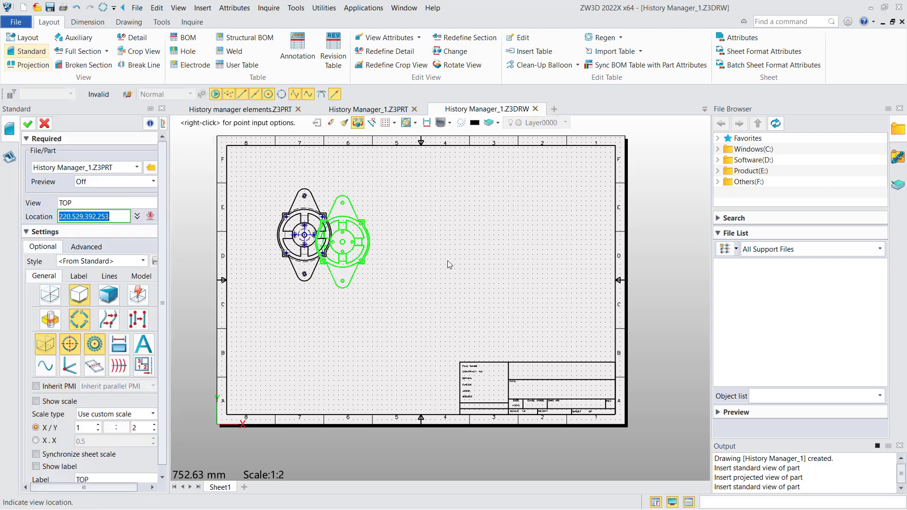
{"action": "left_click", "coordinate": [87, 246]}
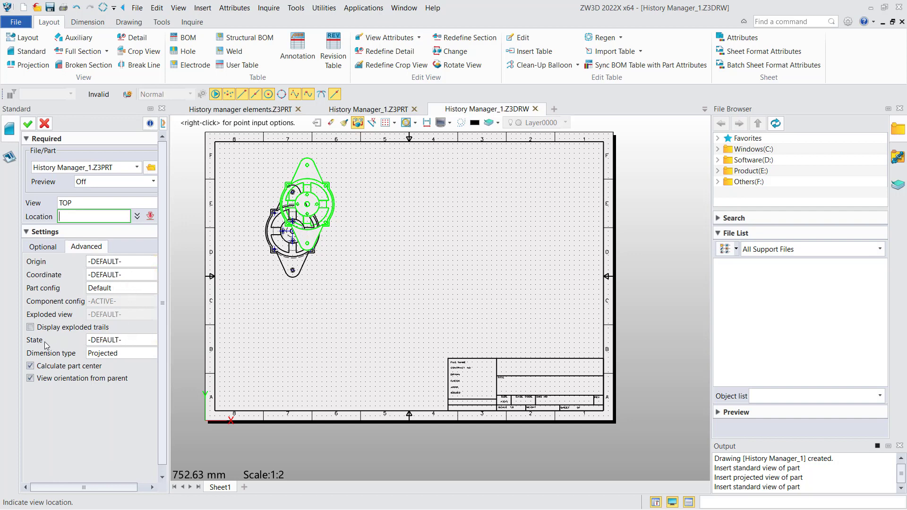
{"action": "left_click", "coordinate": [116, 341]}
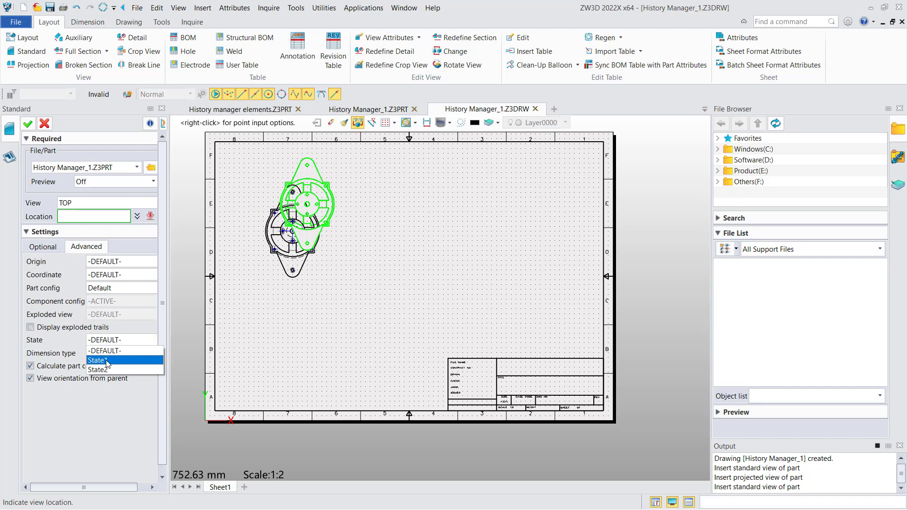
{"action": "left_click", "coordinate": [106, 361]}
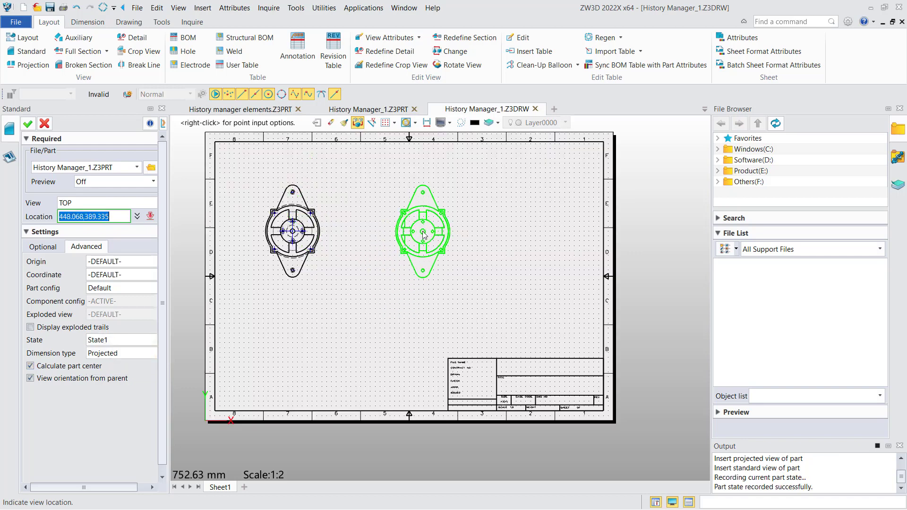
{"action": "left_click", "coordinate": [418, 230]}
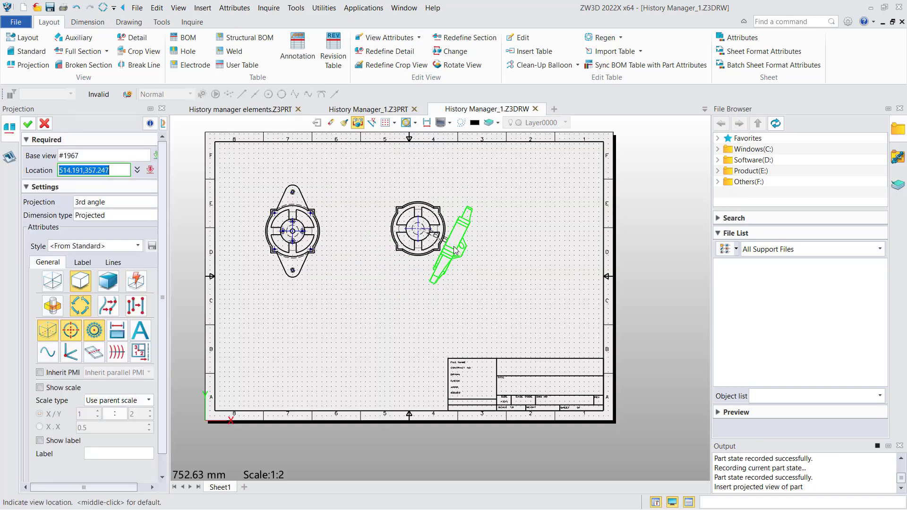
{"action": "left_click", "coordinate": [44, 123]}
Place another standard top view using recorded state State2 beside the State1 view near the sheet's upper-right corner
{"action": "left_click", "coordinate": [30, 52]}
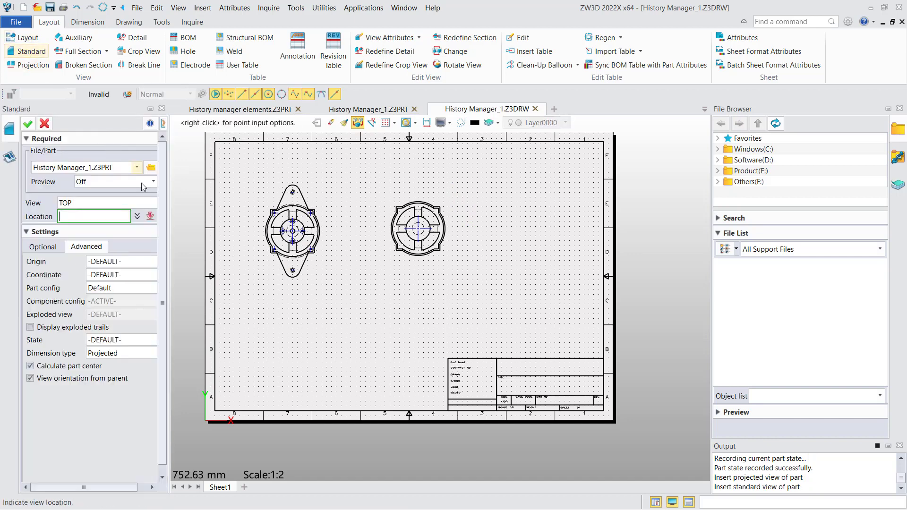
{"action": "left_click", "coordinate": [129, 342]}
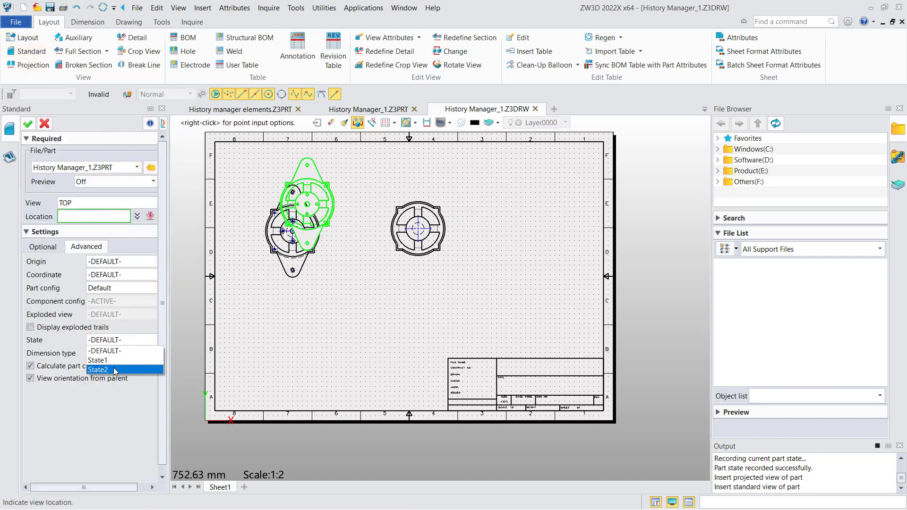
{"action": "left_click", "coordinate": [107, 371]}
{"action": "left_click", "coordinate": [519, 223]}
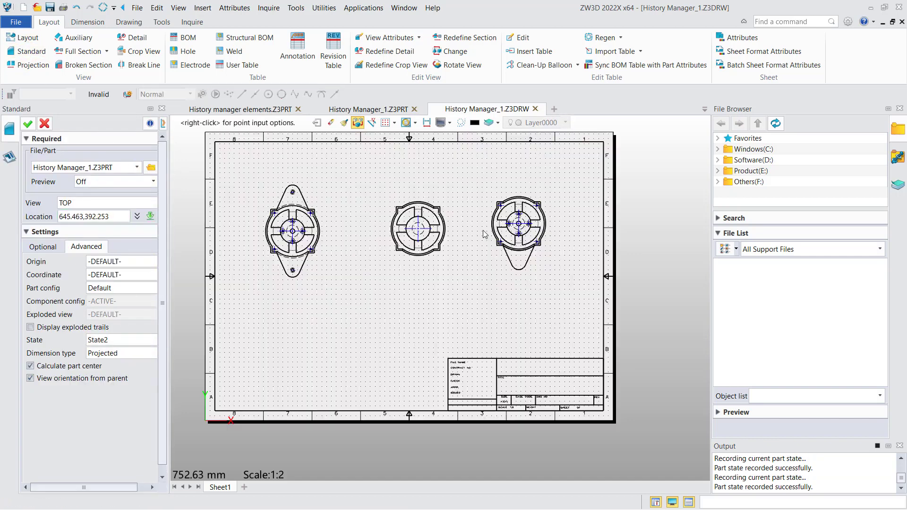
{"action": "left_click", "coordinate": [27, 124]}
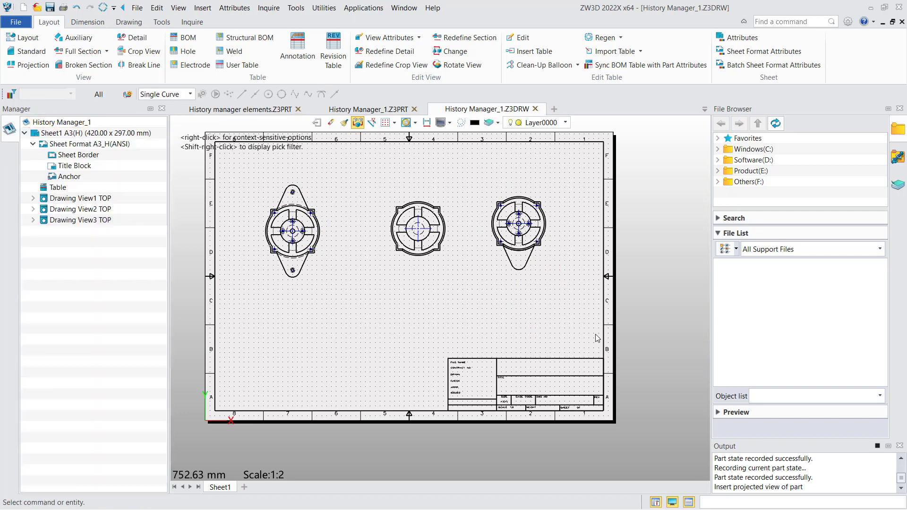
Close the History Manager_1.Z3DRW drawing and return to the History Manager_1 part
{"action": "scroll", "coordinate": [530, 382], "scroll_direction": "down", "scroll_amount": 2}
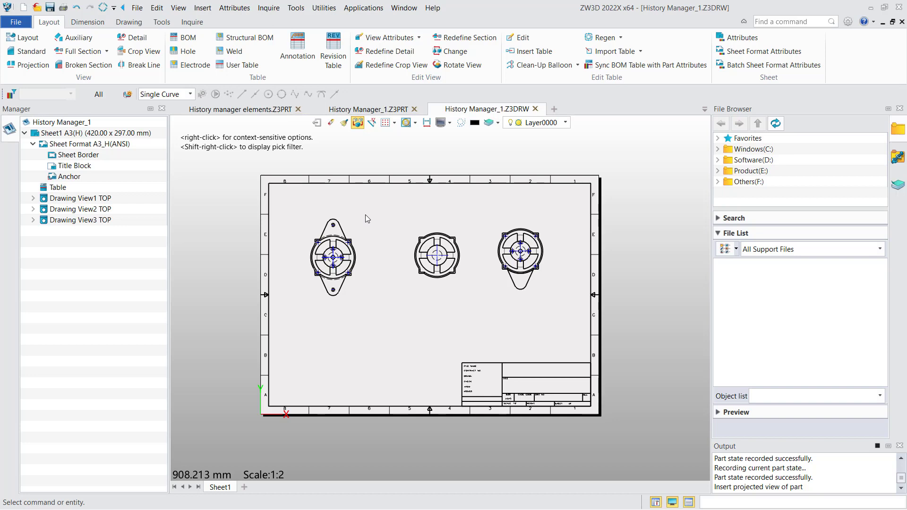
{"action": "left_click", "coordinate": [535, 109]}
{"action": "left_click", "coordinate": [463, 369]}
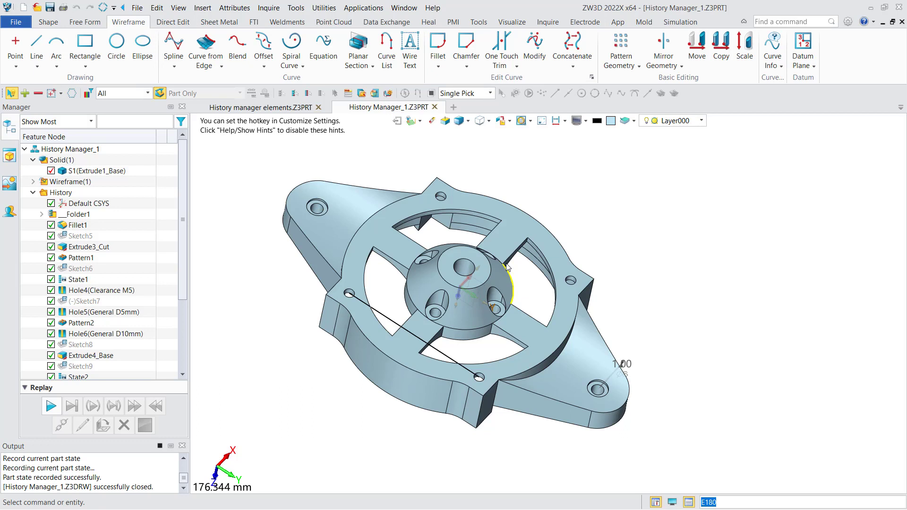
Encapsulate the part's entire history and undo the encapsulation
{"action": "right_click", "coordinate": [134, 255]}
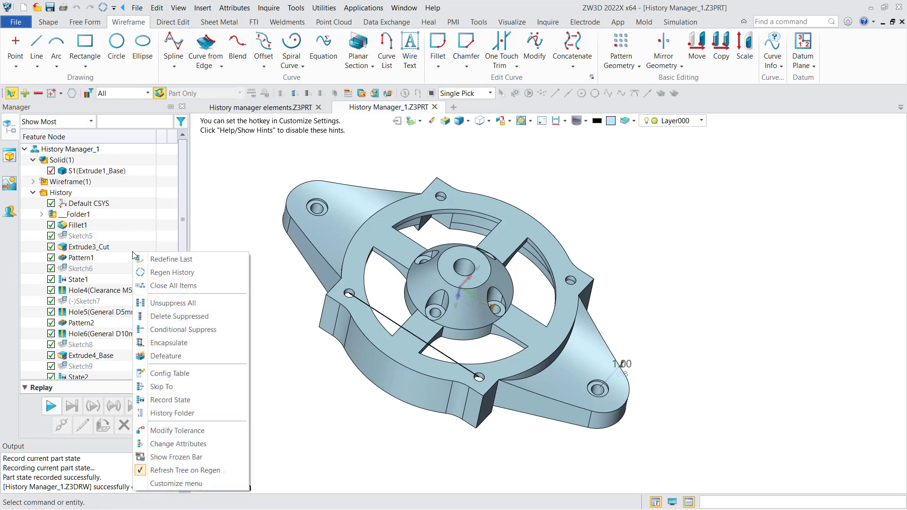
{"action": "left_click", "coordinate": [163, 343]}
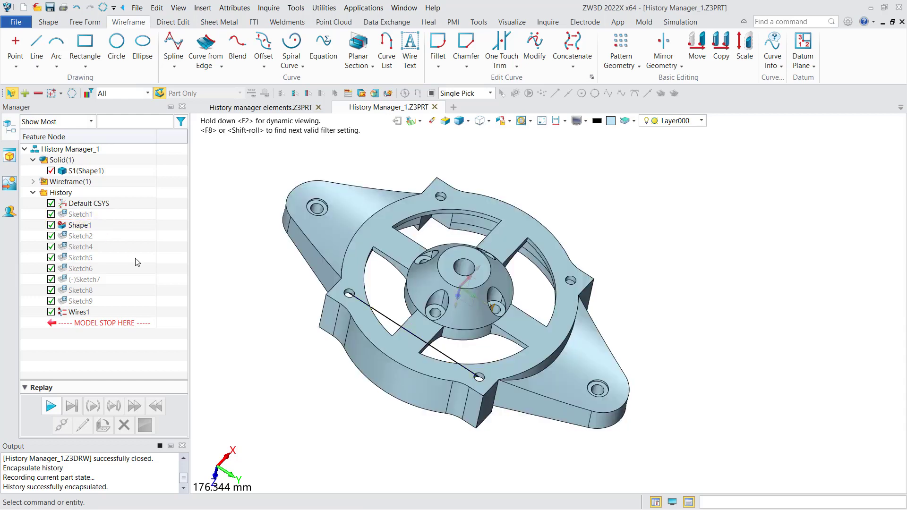
{"action": "left_click", "coordinate": [76, 7]}
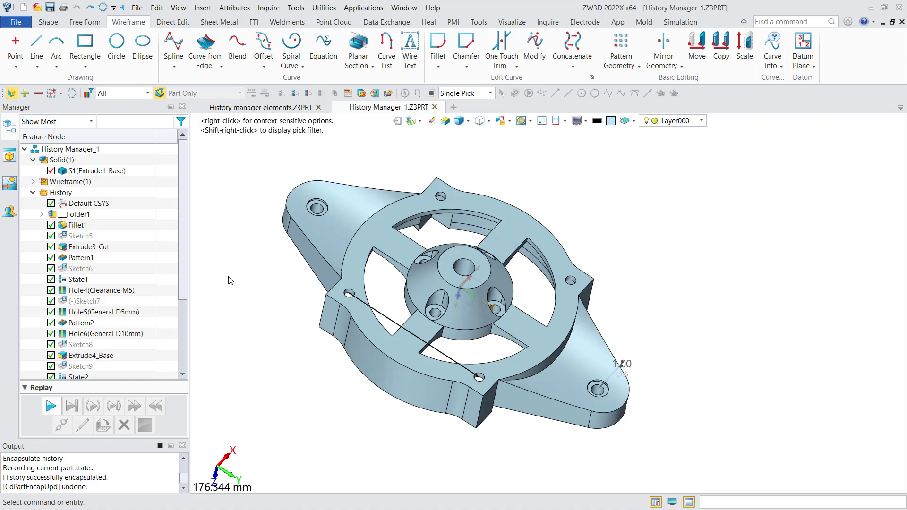
Show the frozen bar in the history and move it just below Hole6(General D10mm) to freeze the features above
{"action": "right_click", "coordinate": [144, 236]}
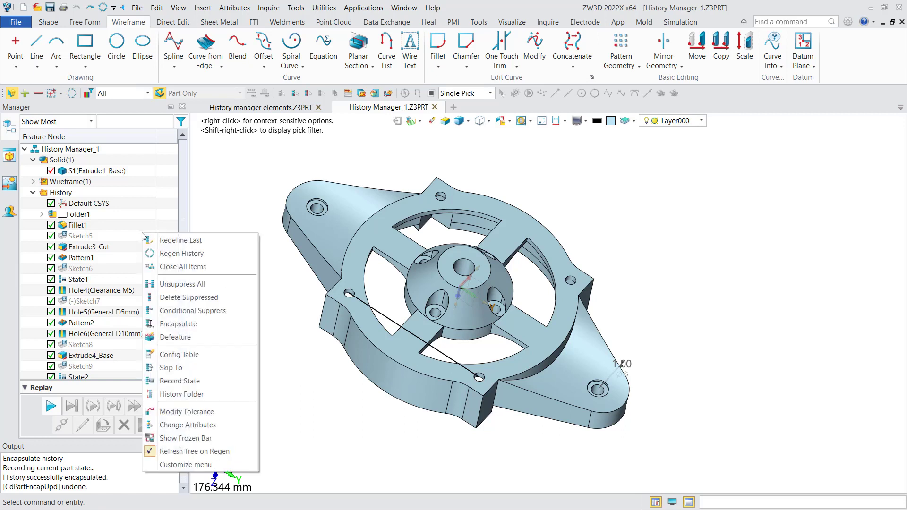
{"action": "left_click", "coordinate": [204, 439]}
{"action": "scroll", "coordinate": [181, 218], "scroll_direction": "up", "scroll_amount": 1}
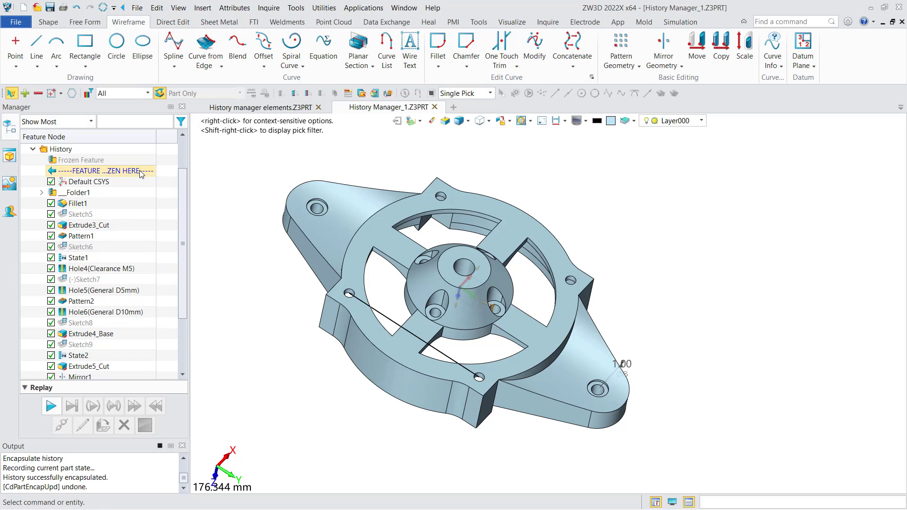
{"action": "left_click_drag", "start_coordinate": [140, 174], "coordinate": [132, 271]}
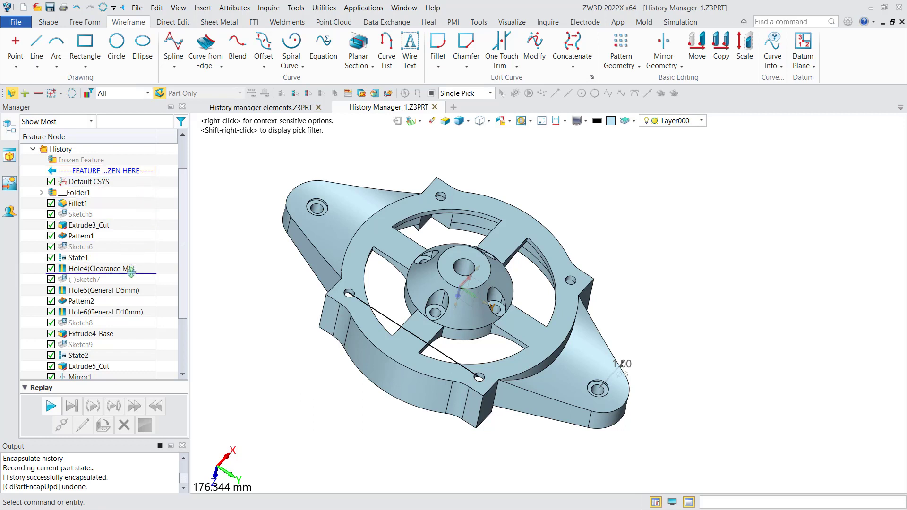
{"action": "left_click_drag", "start_coordinate": [131, 271], "coordinate": [124, 319]}
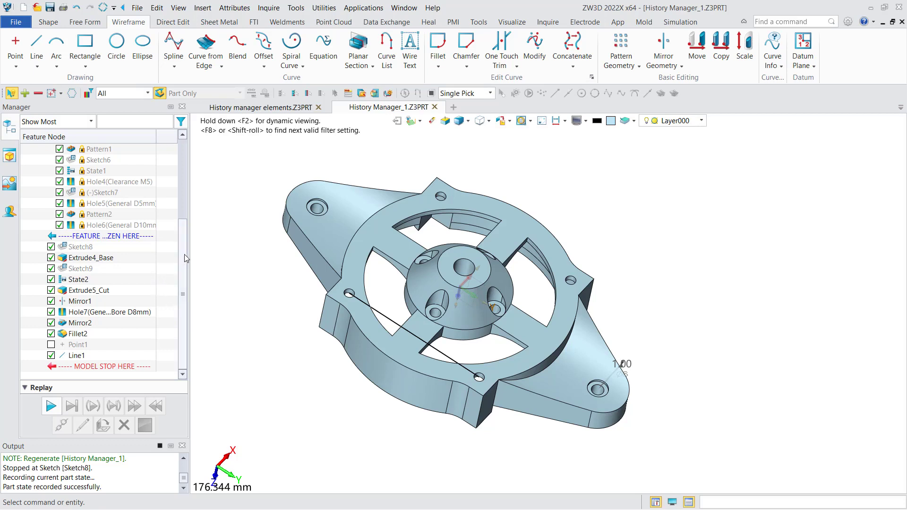
Regenerate the part history with the frozen features in place and review the frozen and unfrozen features in the tree
{"action": "left_click_drag", "start_coordinate": [184, 254], "coordinate": [186, 207]}
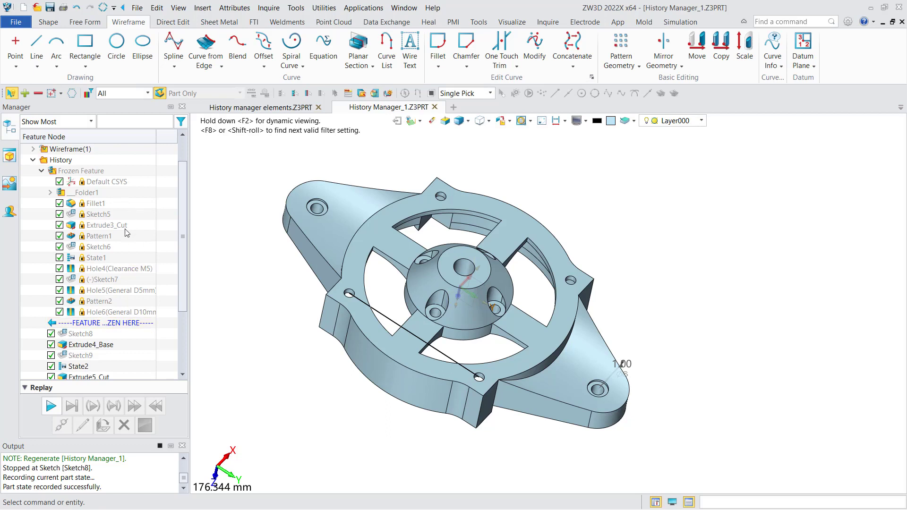
{"action": "right_click", "coordinate": [150, 212]}
{"action": "left_click", "coordinate": [180, 226]}
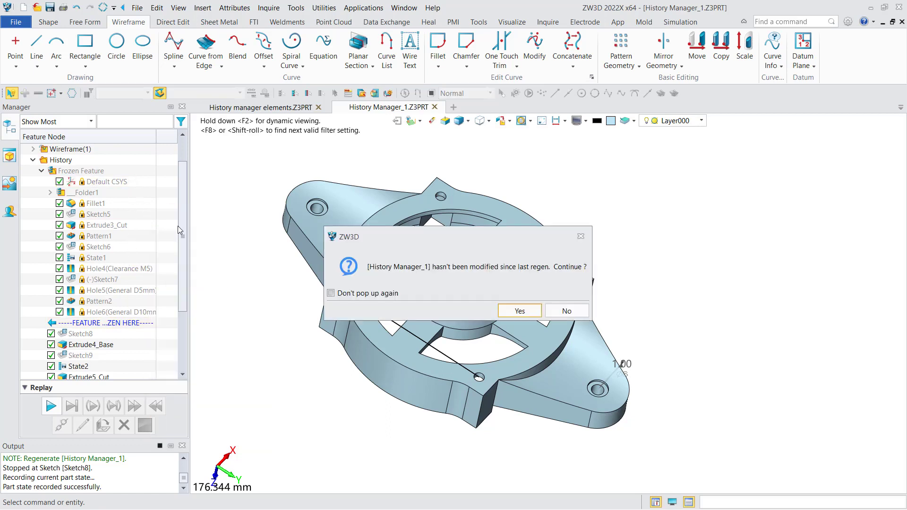
{"action": "left_click", "coordinate": [510, 308]}
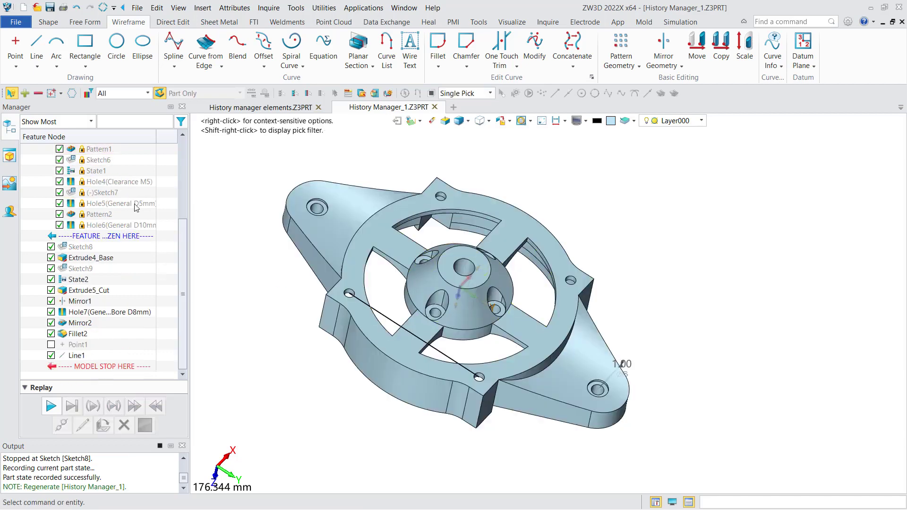
{"action": "scroll", "coordinate": [141, 228], "scroll_direction": "up", "scroll_amount": 2}
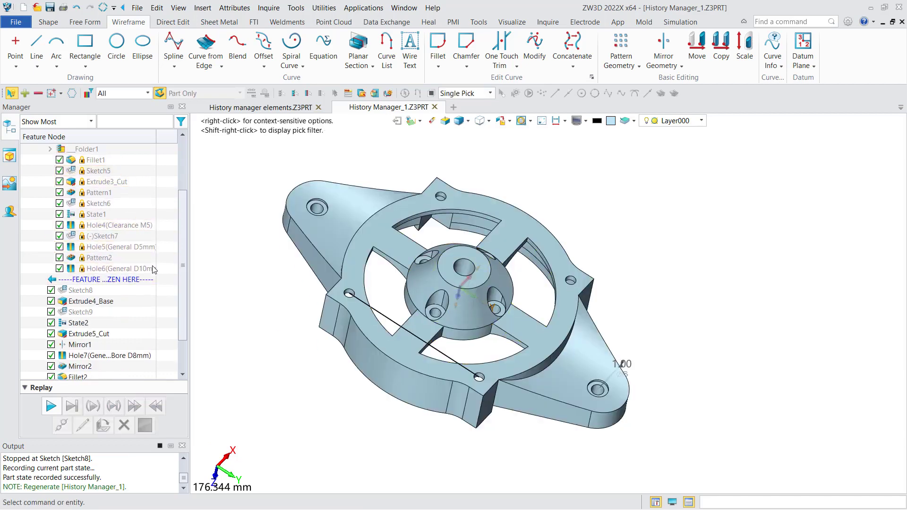
{"action": "scroll", "coordinate": [128, 286], "scroll_direction": "up", "scroll_amount": 2}
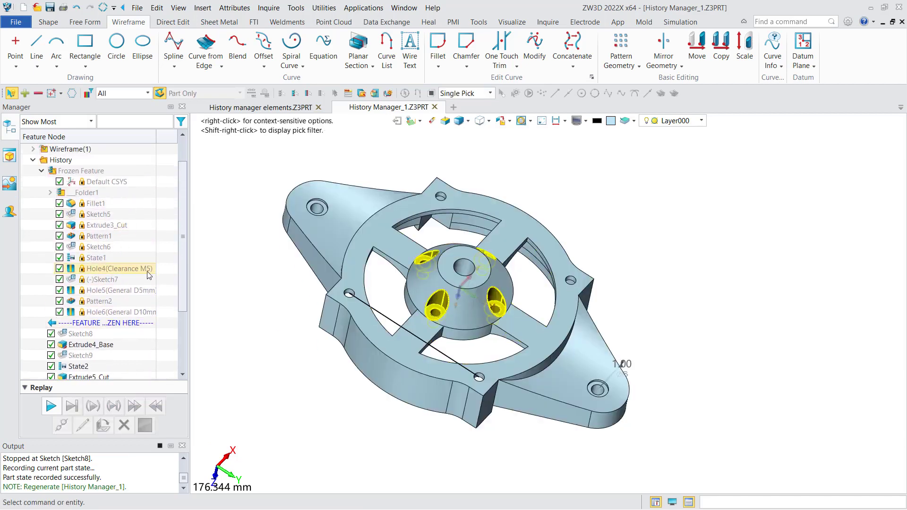
{"action": "scroll", "coordinate": [148, 276], "scroll_direction": "down", "scroll_amount": 3}
{"action": "scroll", "coordinate": [149, 278], "scroll_direction": "down", "scroll_amount": 2}
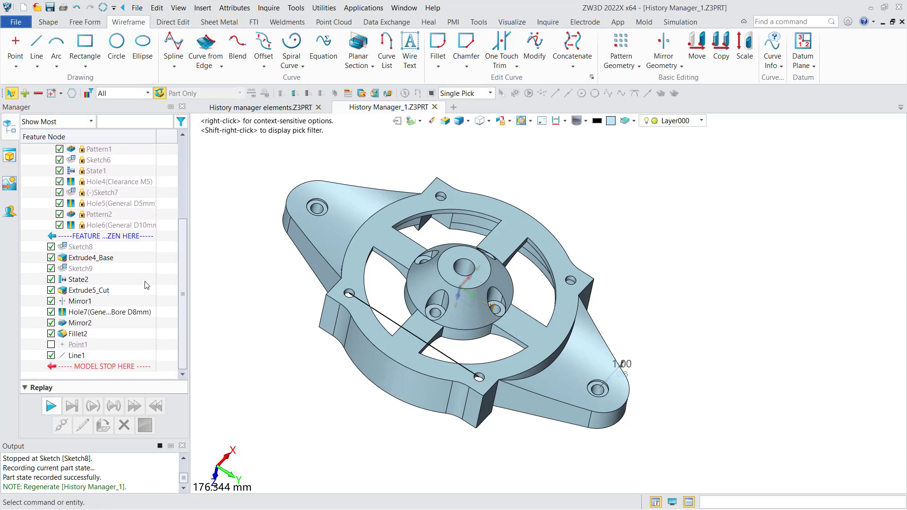
{"action": "scroll", "coordinate": [146, 283], "scroll_direction": "up", "scroll_amount": 4}
{"action": "scroll", "coordinate": [145, 285], "scroll_direction": "up", "scroll_amount": 2}
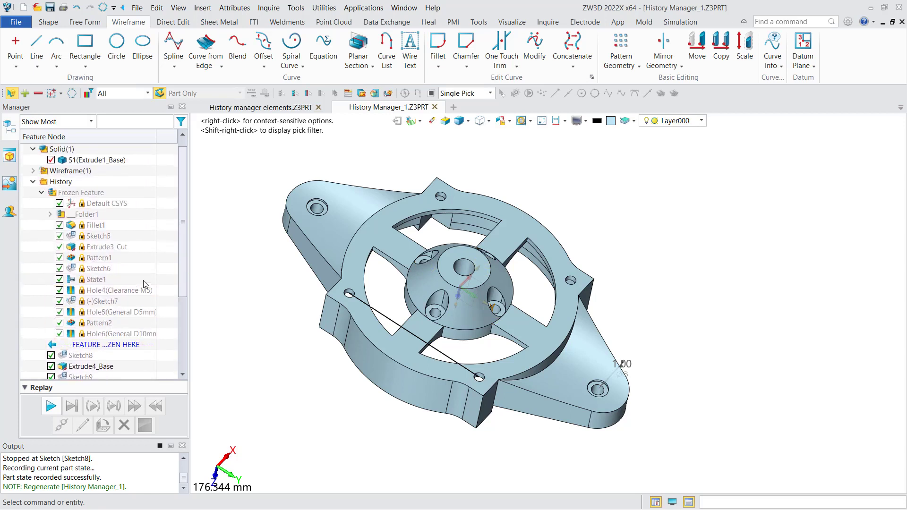